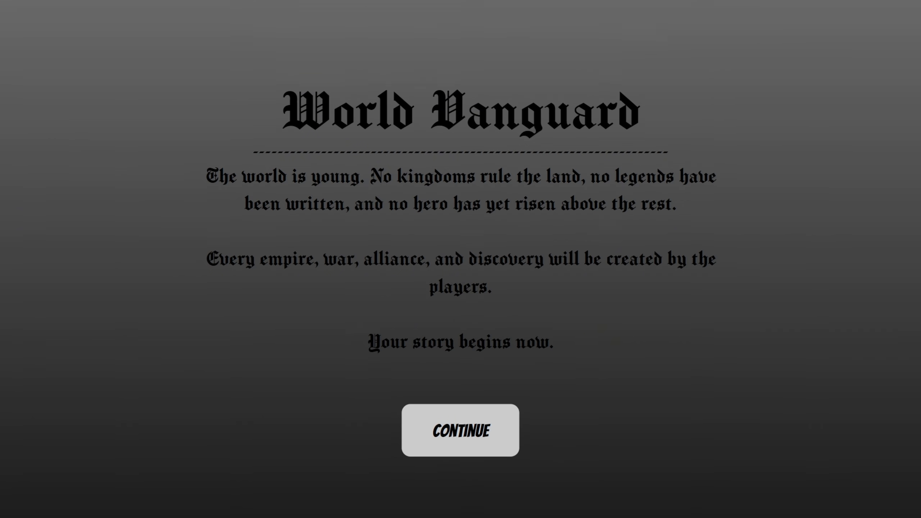
# - Advance the World Vanguard slideshow past the compass slide to the Start slide, and exit the presentation
pyautogui.press('Right')
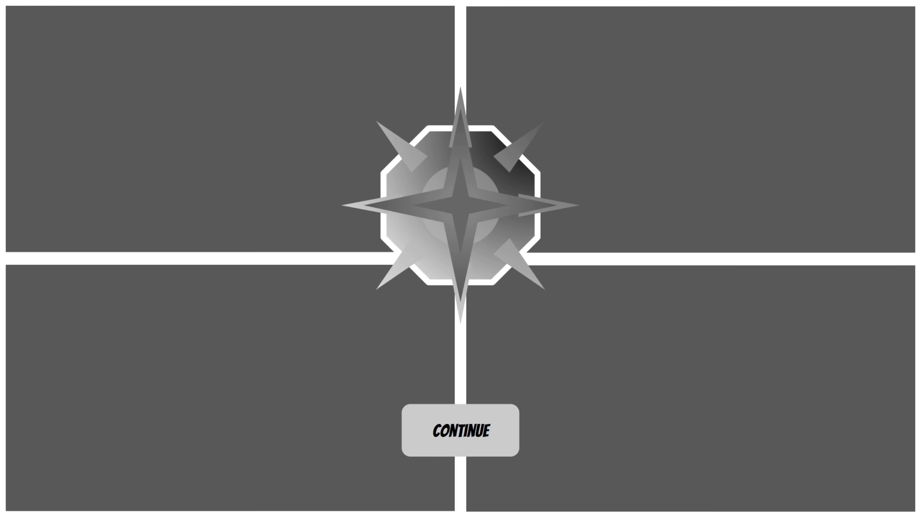
pyautogui.press('Right')
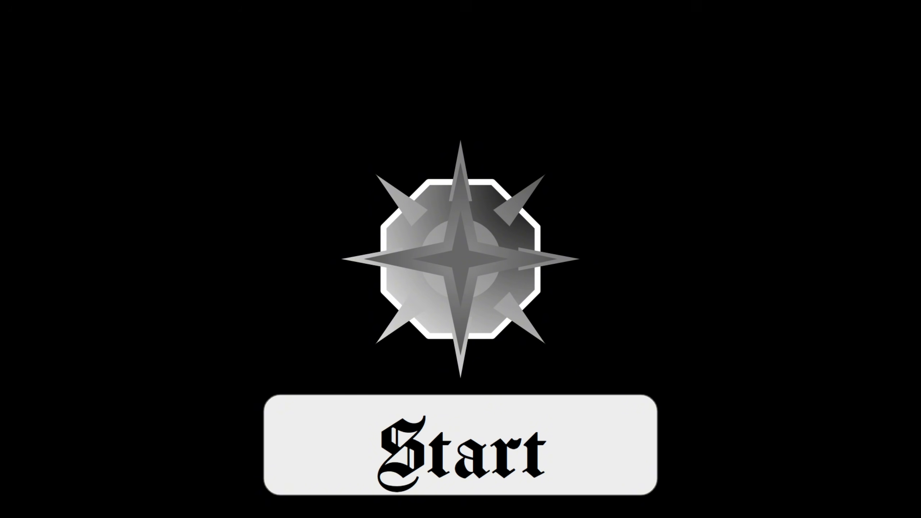
pyautogui.press('Escape')
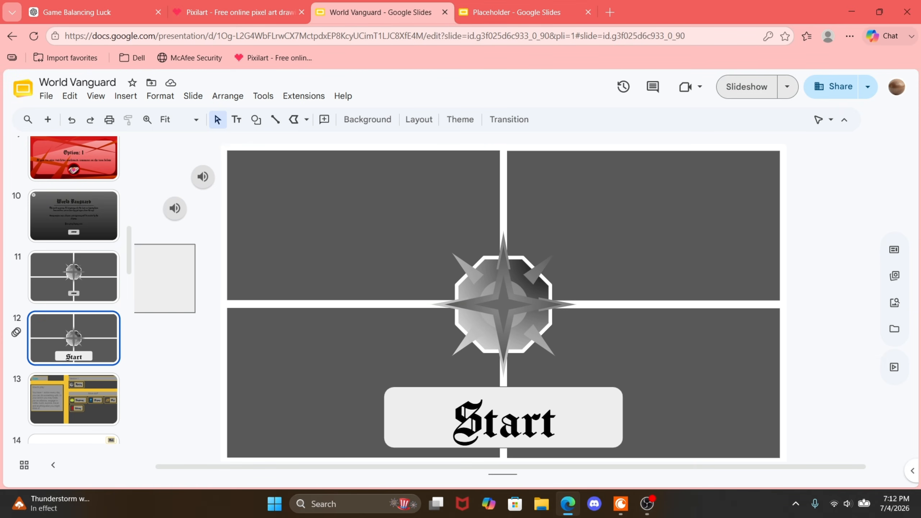
# - Switch to the Placeholder presentation and review its title slide, Continue slide and last compass slide with two audio clips
pyautogui.click(516, 12)
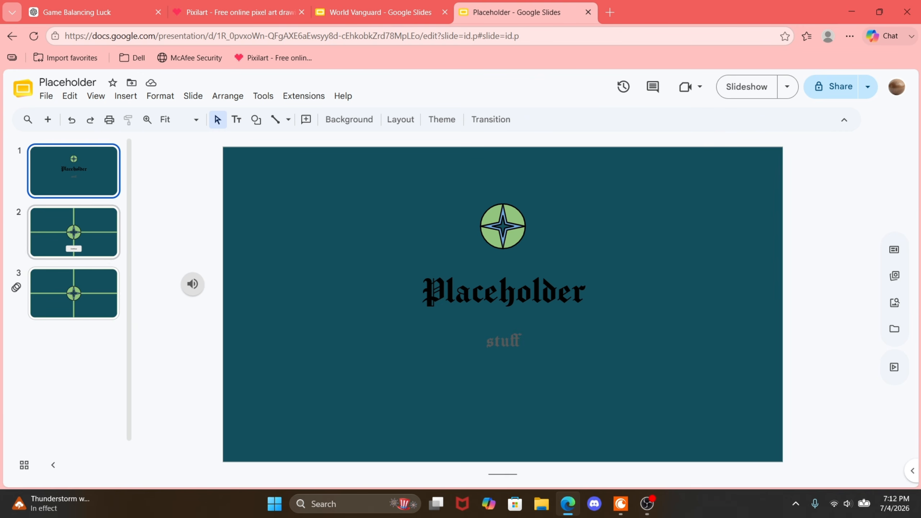
pyautogui.click(73, 293)
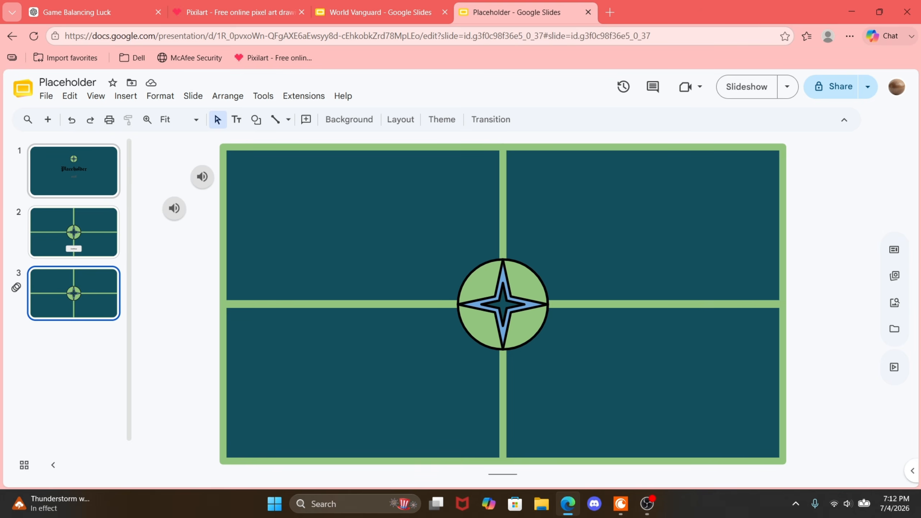
pyautogui.click(73, 171)
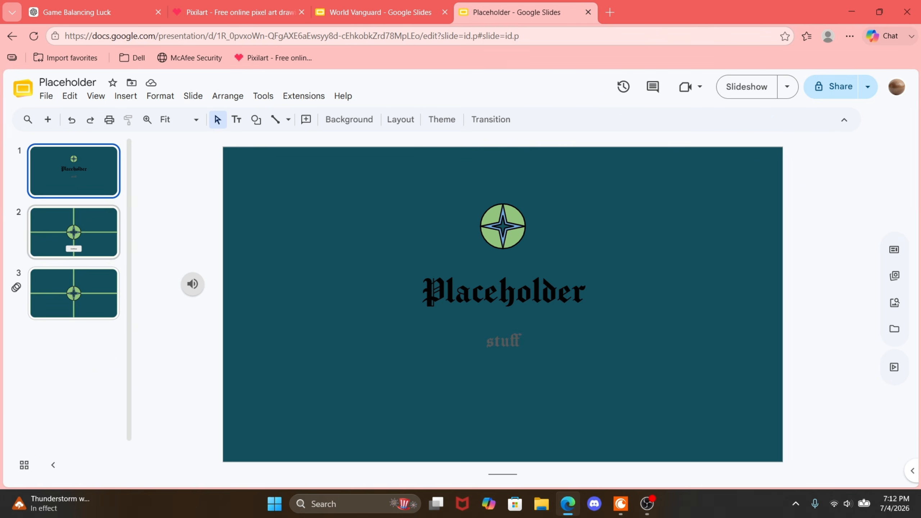
pyautogui.click(74, 232)
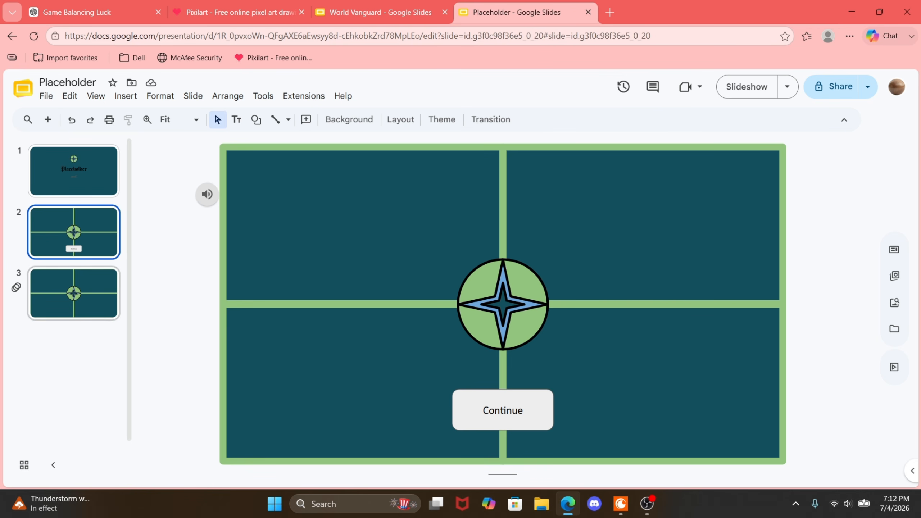
pyautogui.click(74, 293)
pyautogui.moveTo(174, 208)
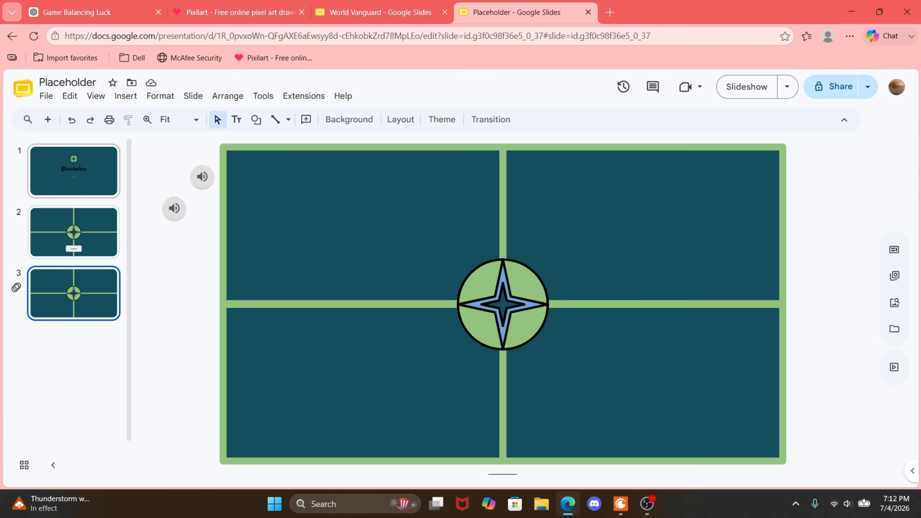
# - Search the web for "sound effects" in a new tab and open the Pixabay free sound effects page
pyautogui.click(609, 11)
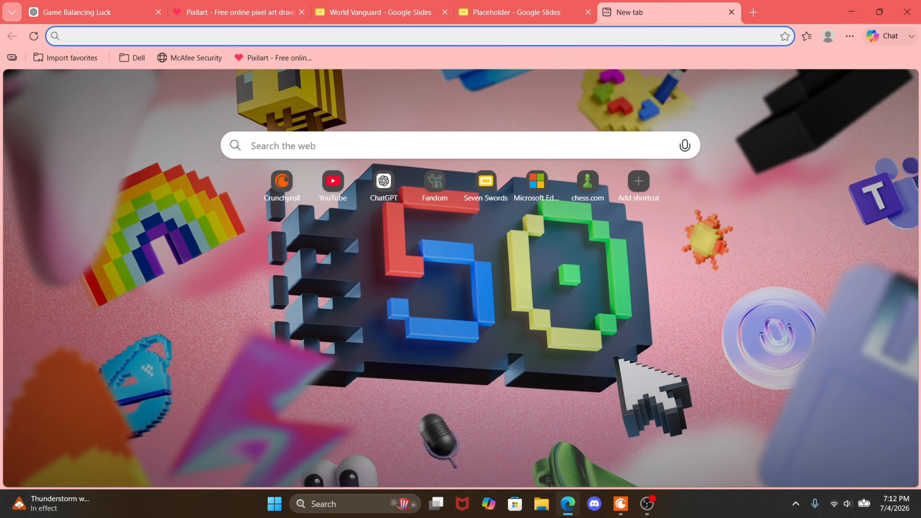
pyautogui.write('s')
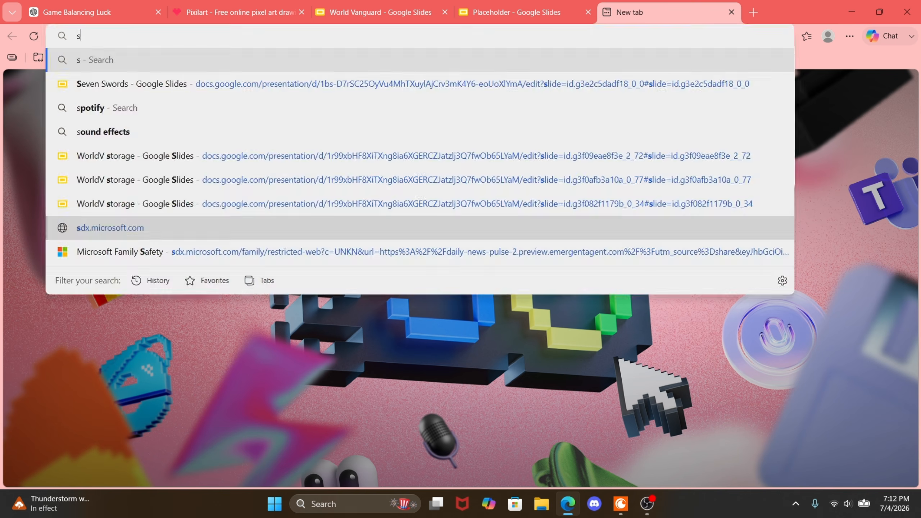
pyautogui.write('ound effects')
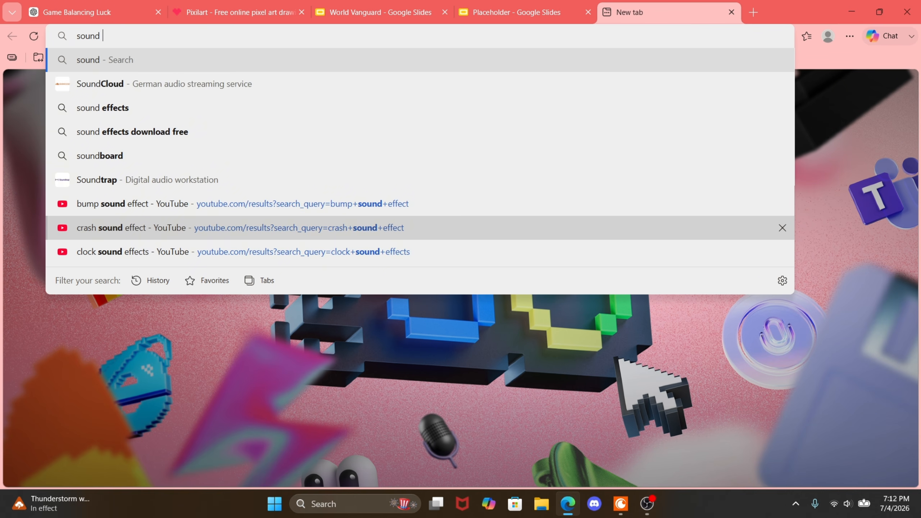
pyautogui.press('Return')
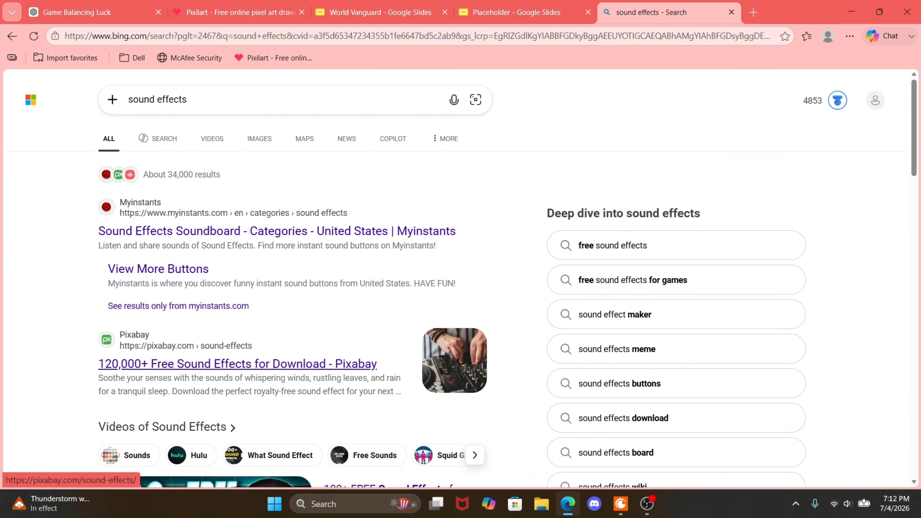
pyautogui.click(237, 363)
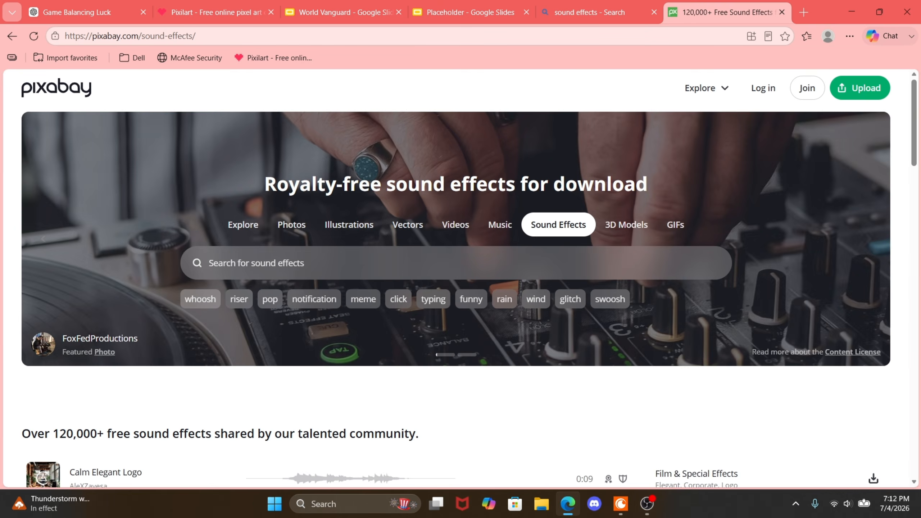
# - Preview the Calm Elegant Logo sound effect and pause its playback
pyautogui.scroll(-3, 455, 298)
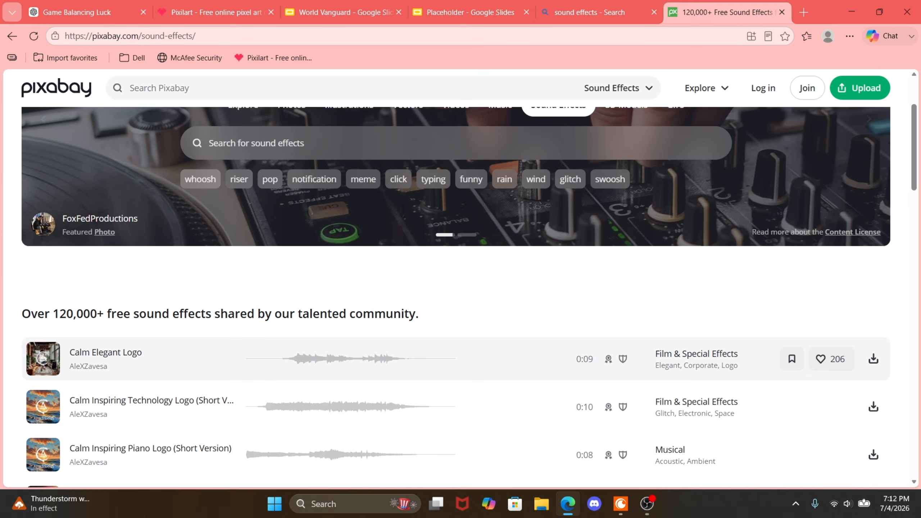
pyautogui.click(43, 358)
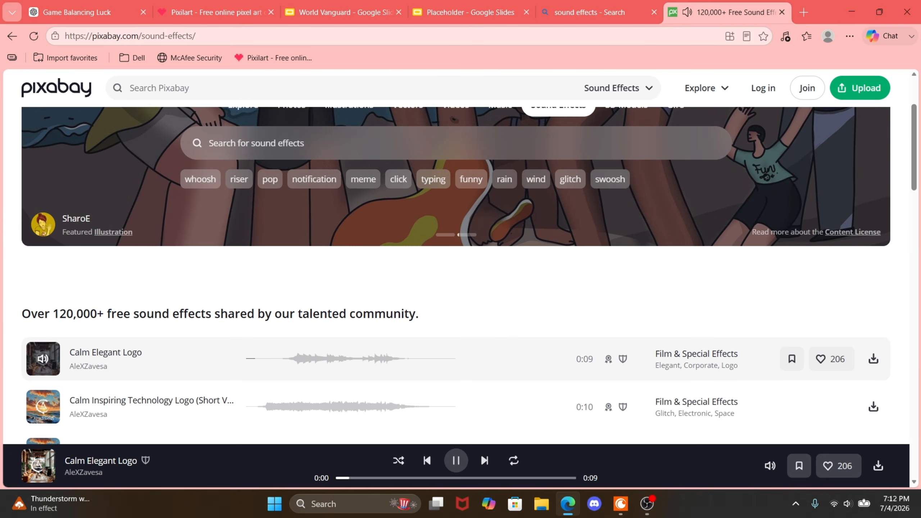
pyautogui.scroll(-2, 43, 359)
pyautogui.click(456, 460)
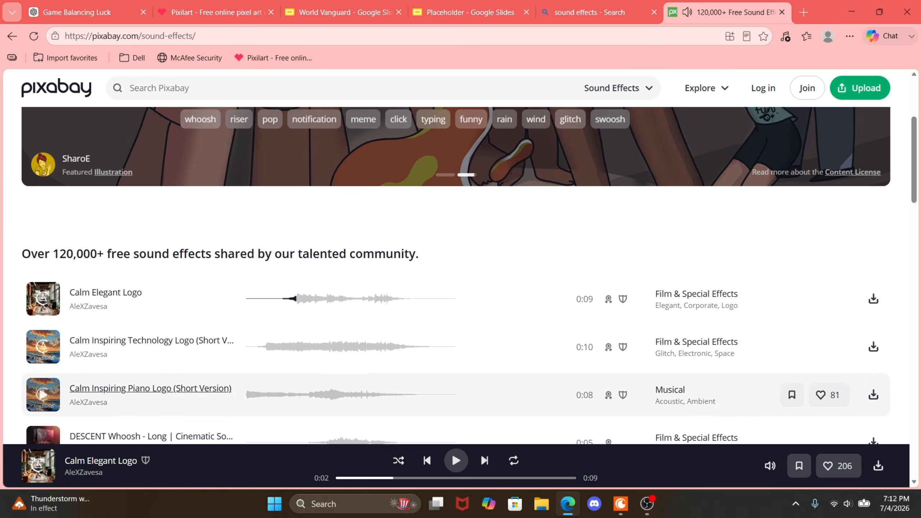
# - Rerun the recent "flickering lights" search and preview the Flickeringlight sound effect
pyautogui.click(349, 88)
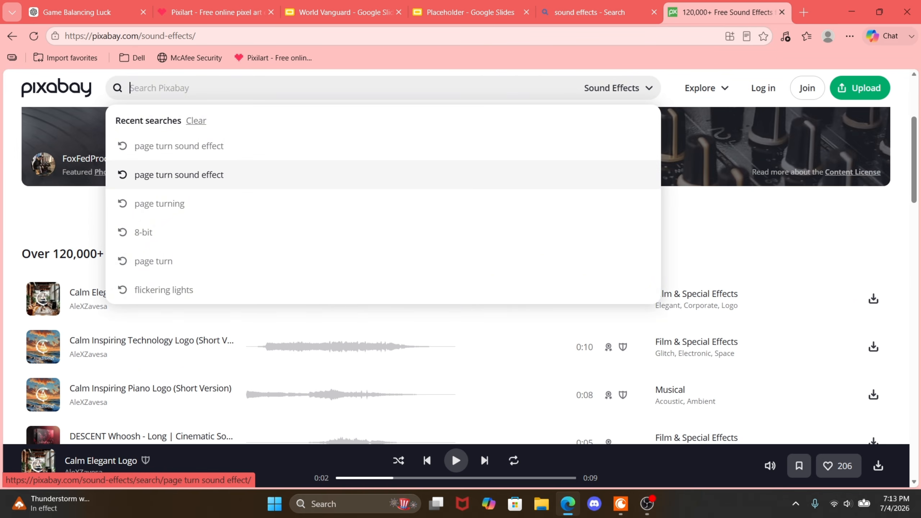
pyautogui.click(164, 290)
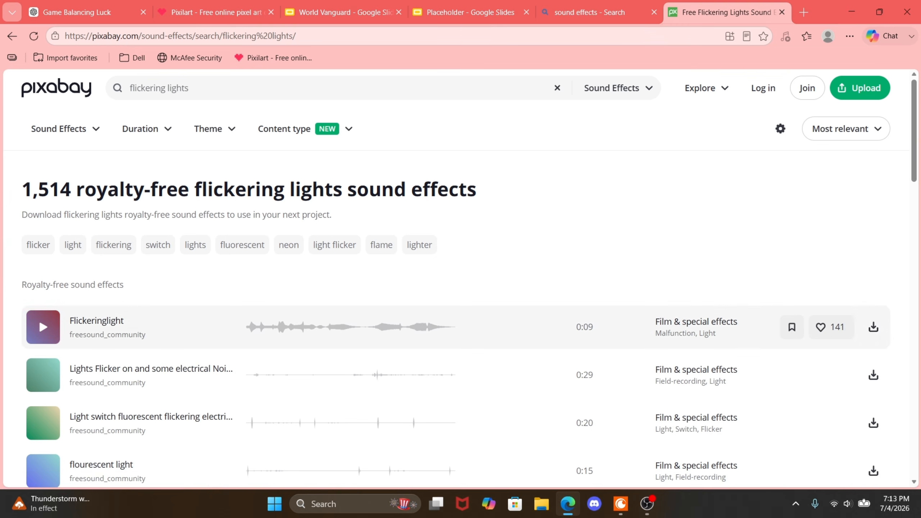
pyautogui.click(43, 327)
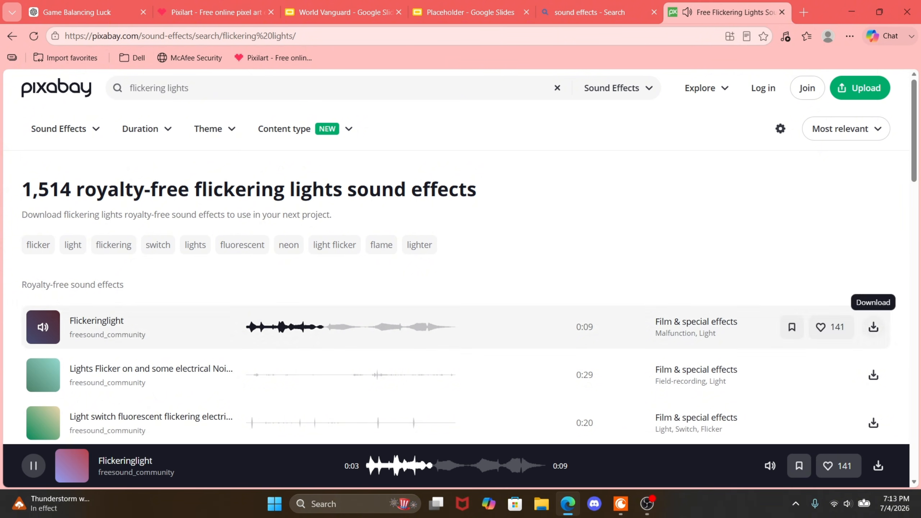
# - Search the sound effects for "sword slash" and preview the first result
pyautogui.click(557, 87)
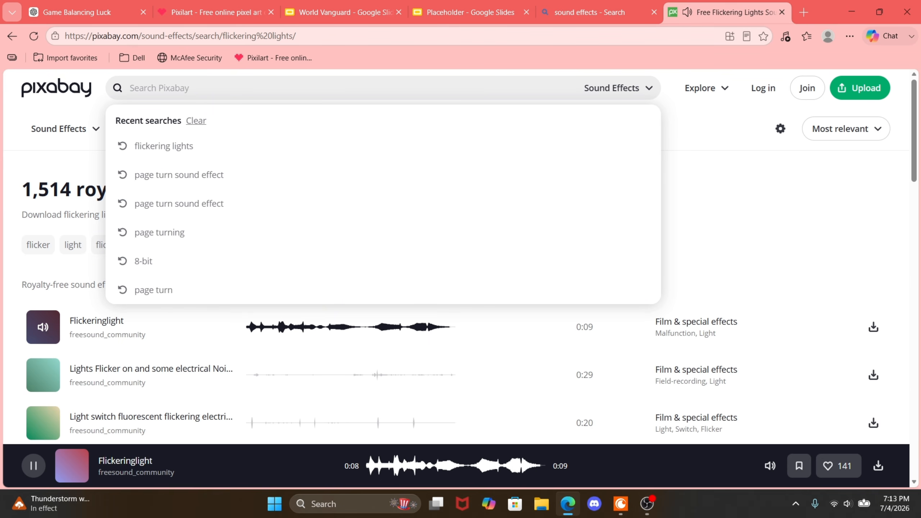
pyautogui.write('swo')
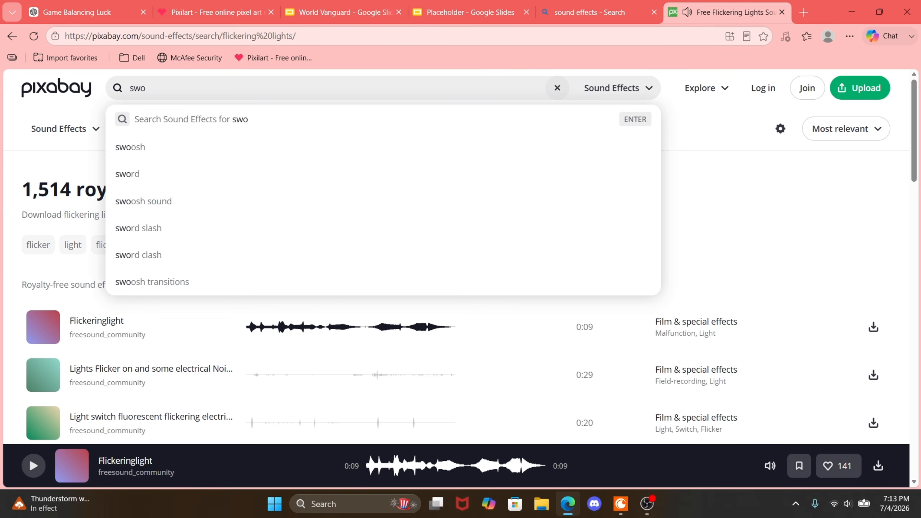
pyautogui.write('rd')
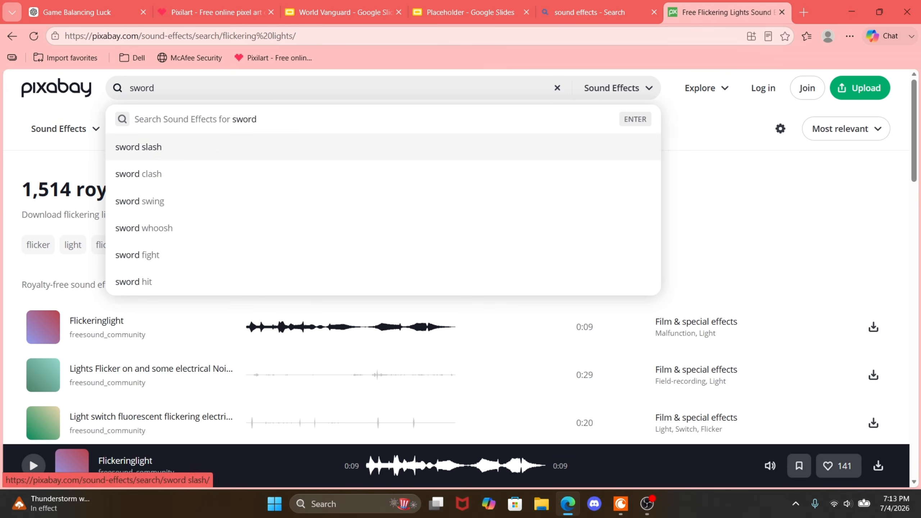
pyautogui.click(163, 147)
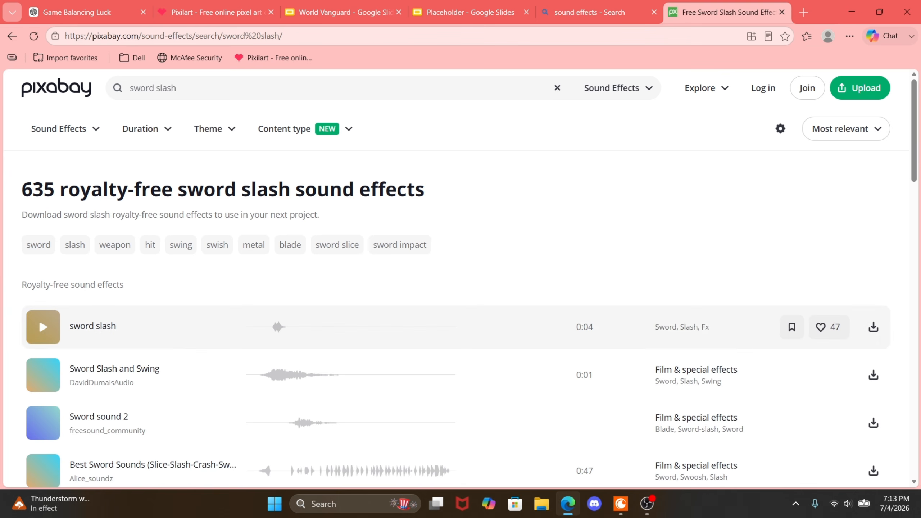
pyautogui.click(43, 327)
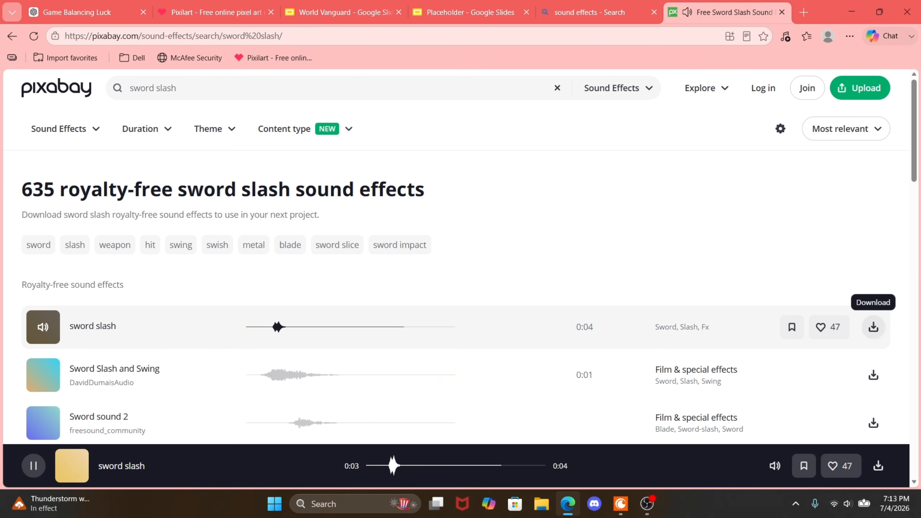
# - Download the "sword slash" sound and delete the earlier downloaded freesound_community-page-turn MP3 file
pyautogui.click(873, 327)
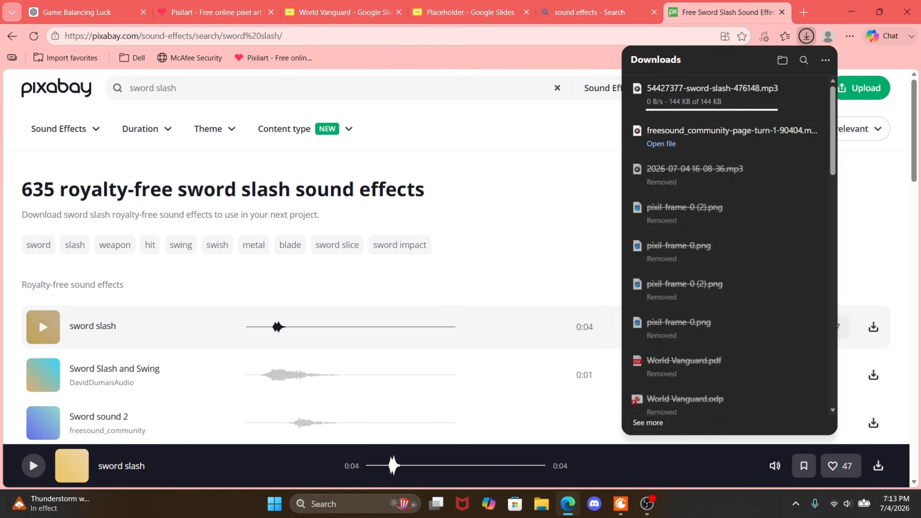
pyautogui.click(808, 137)
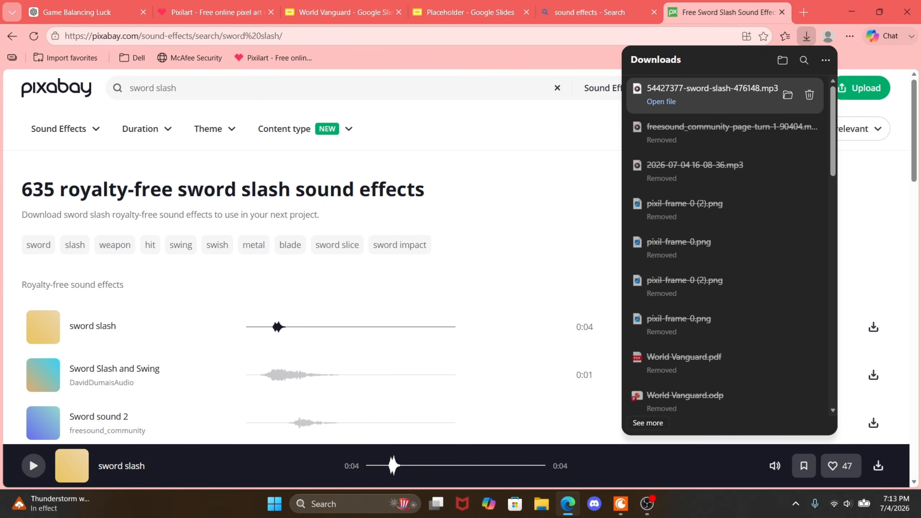
# - Show the downloaded sword slash MP3 in its folder, rename it "Sword swing" and close the folder window
pyautogui.click(788, 94)
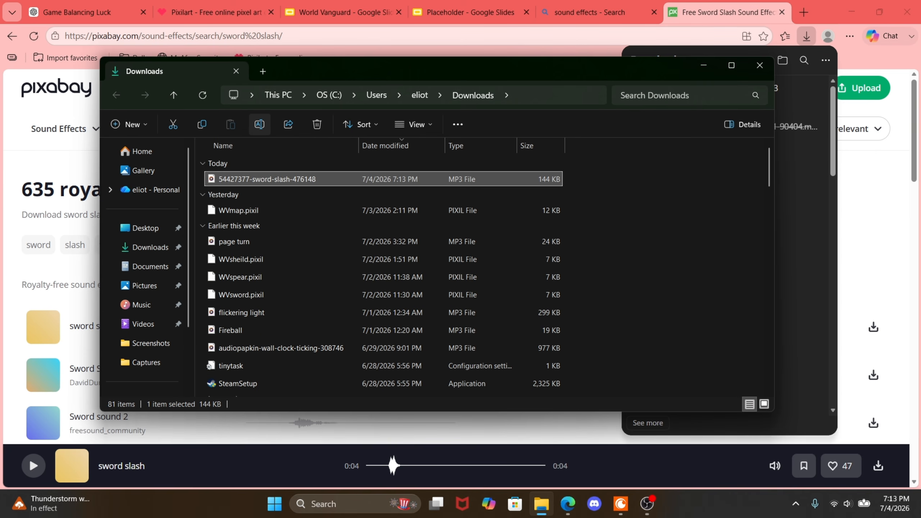
pyautogui.click(259, 125)
pyautogui.press('BackSpace')
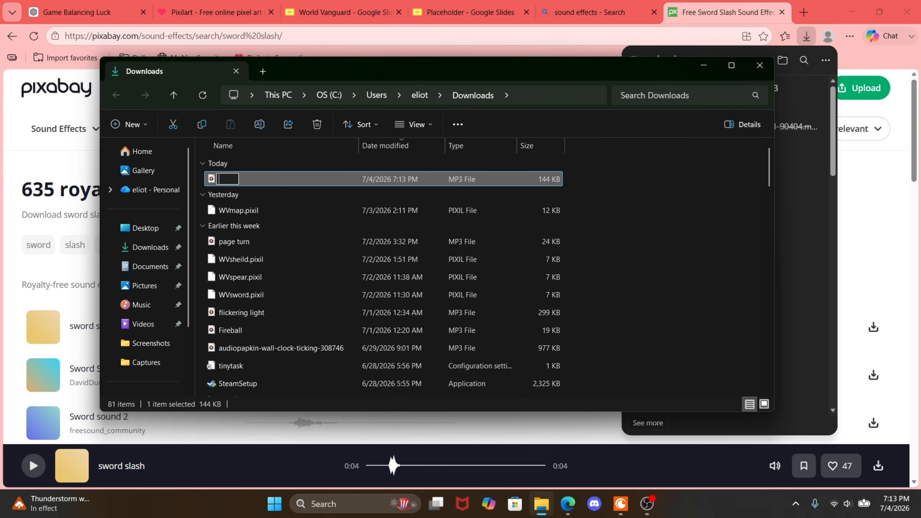
pyautogui.write('Sword swing')
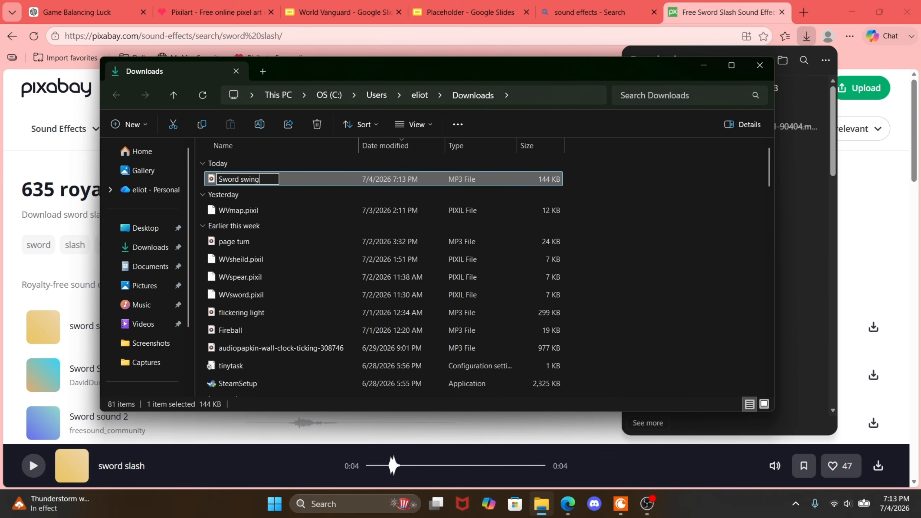
pyautogui.press('Return')
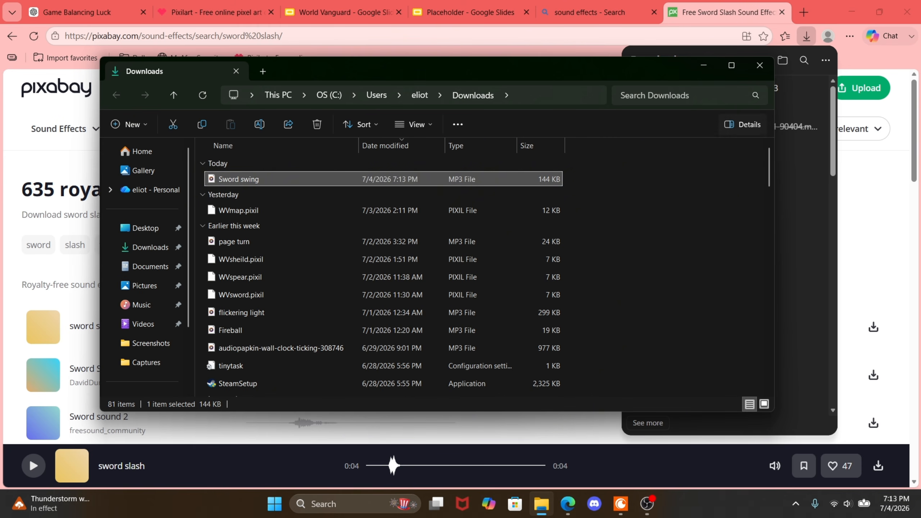
pyautogui.click(760, 65)
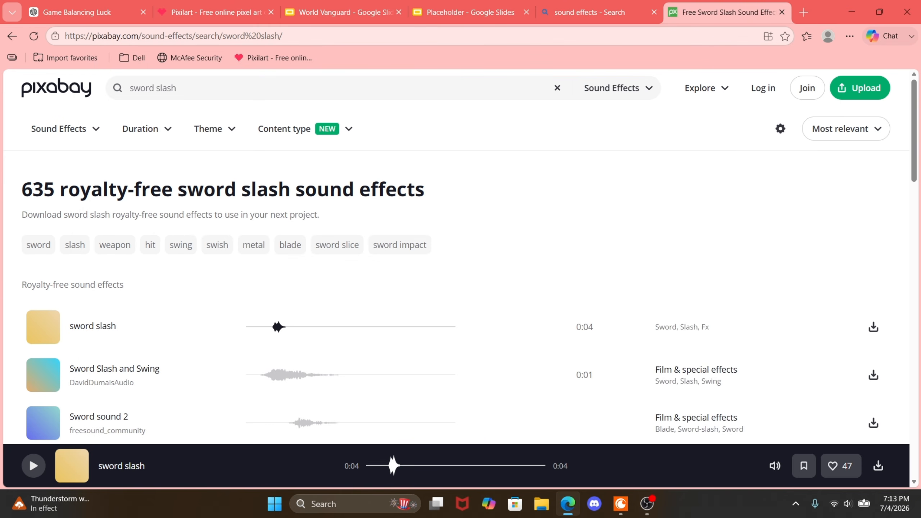
# - Search the web for "goggle drive" in a new tab and open Google Drive
pyautogui.hotkey('ctrl', 't')
pyautogui.write('g')
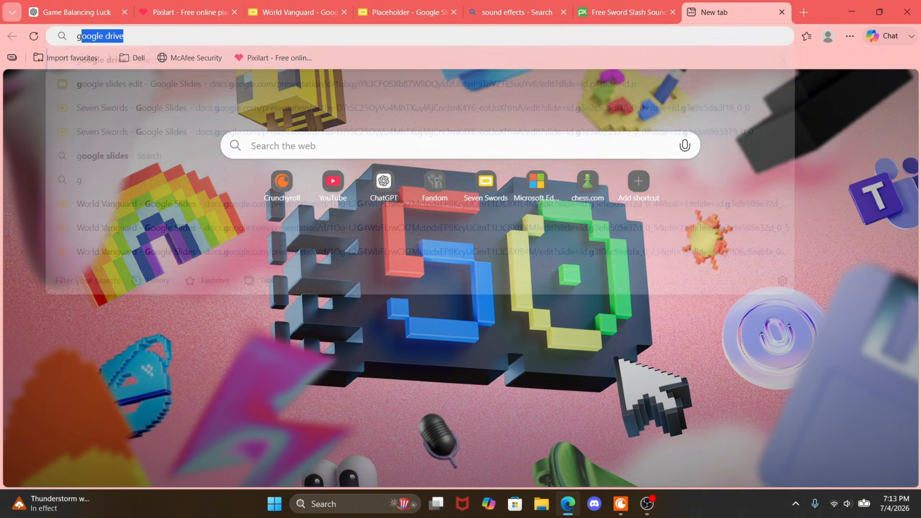
pyautogui.write('oggle drive')
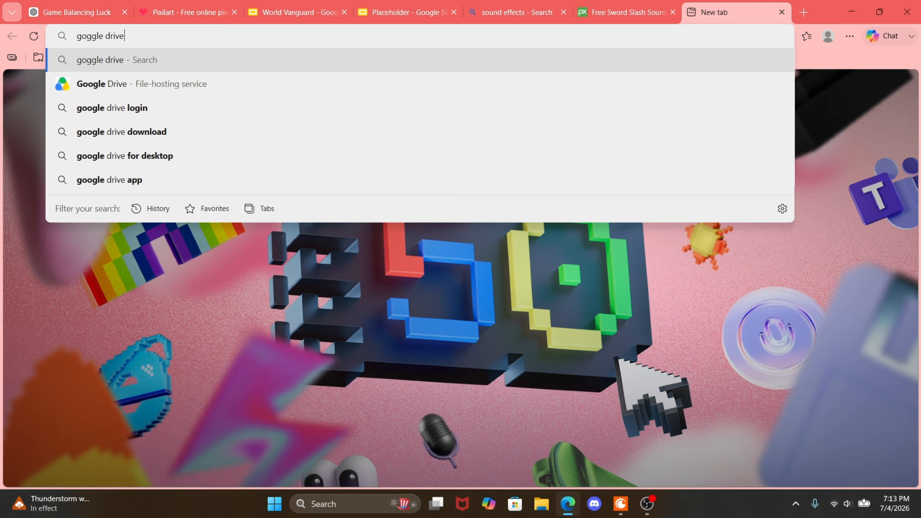
pyautogui.press('Return')
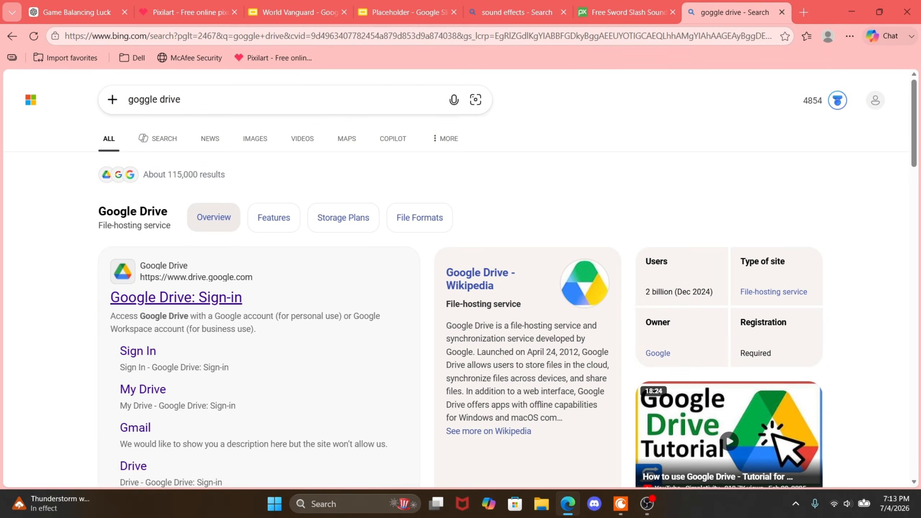
pyautogui.click(177, 297)
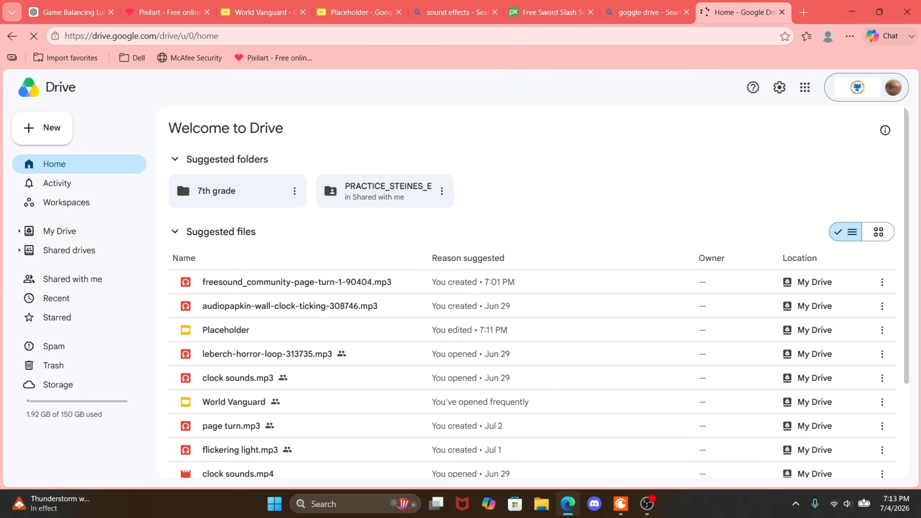
# - Check the browser's download list for the sword slash MP3 and close the list
pyautogui.click(850, 36)
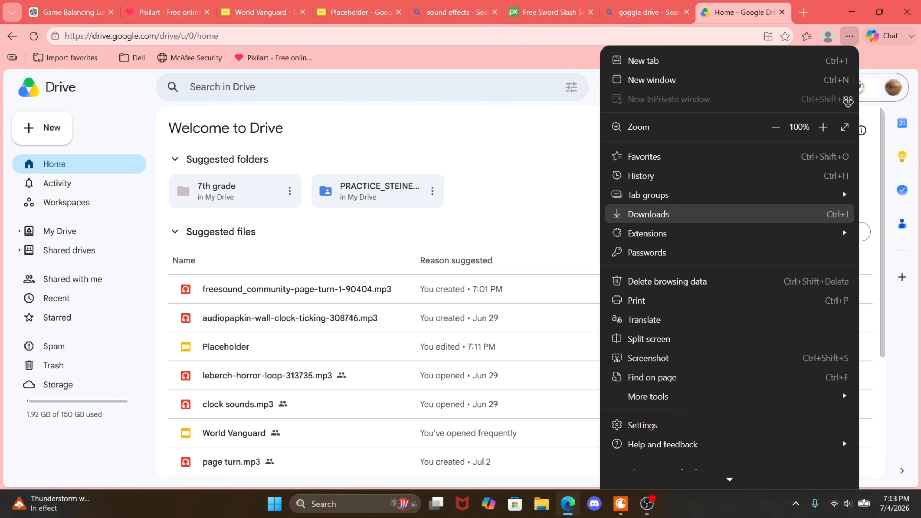
pyautogui.moveTo(730, 195)
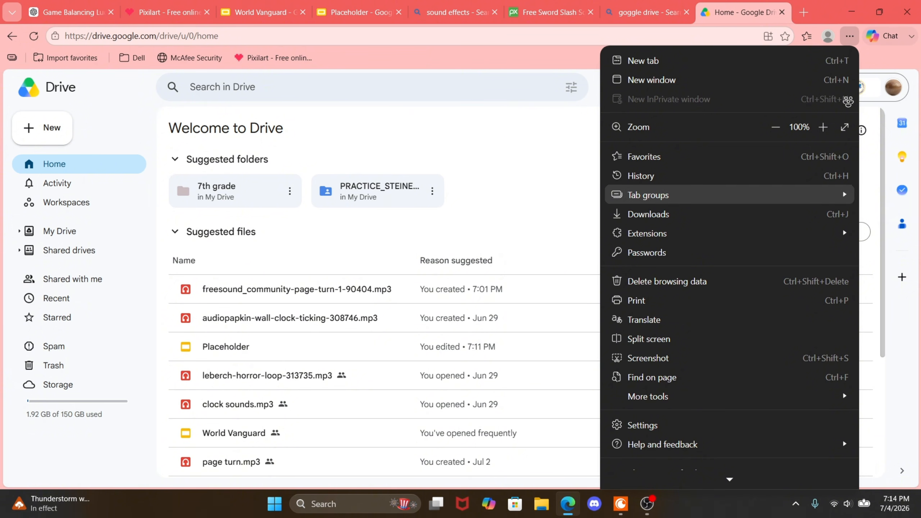
pyautogui.click(648, 214)
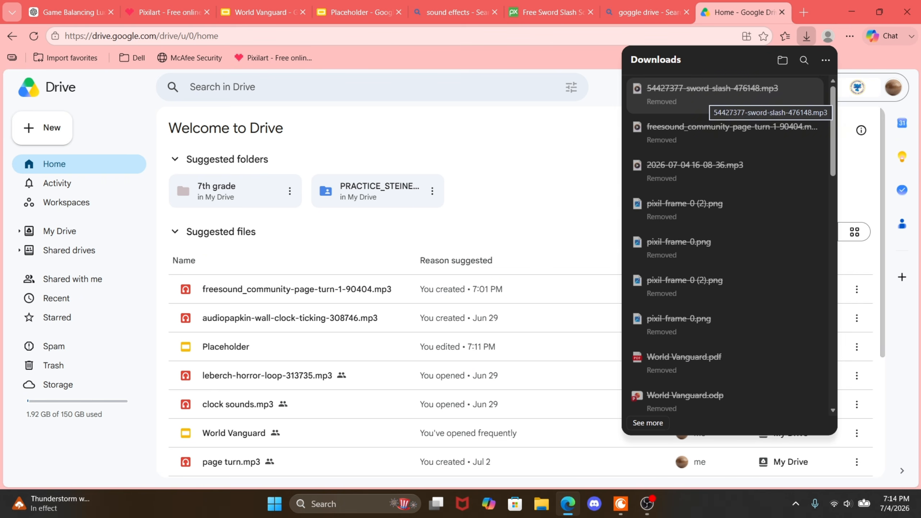
pyautogui.moveTo(708, 97); pyautogui.dragTo(736, 178)
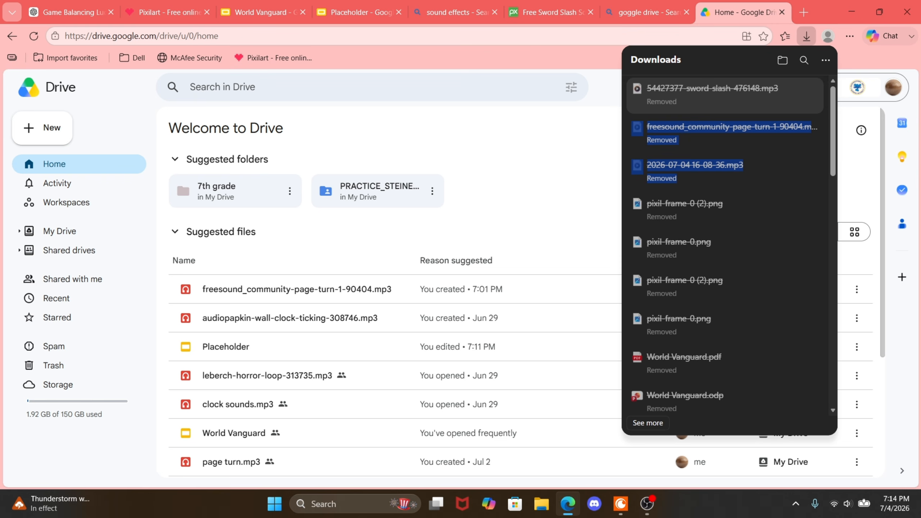
pyautogui.click(580, 163)
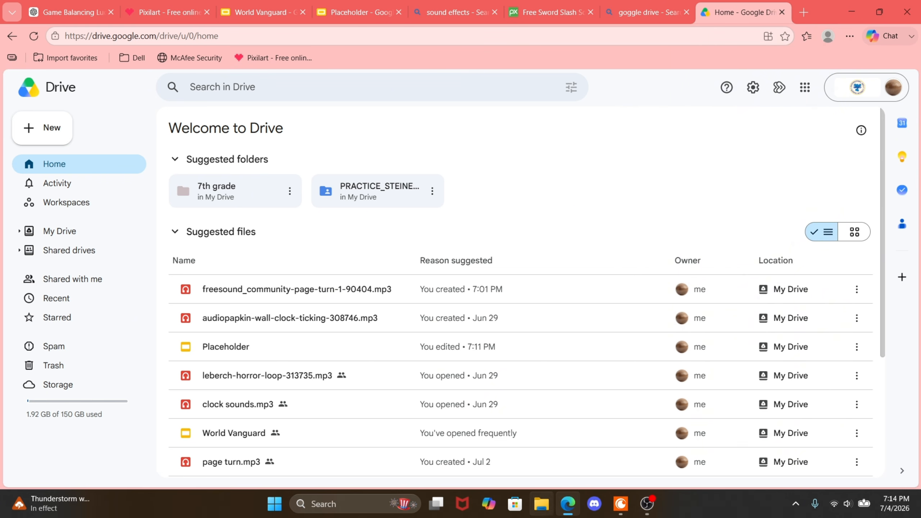
# - Upload the "Sword swing" MP3 from the computer's Downloads folder to Google Drive
pyautogui.click(541, 503)
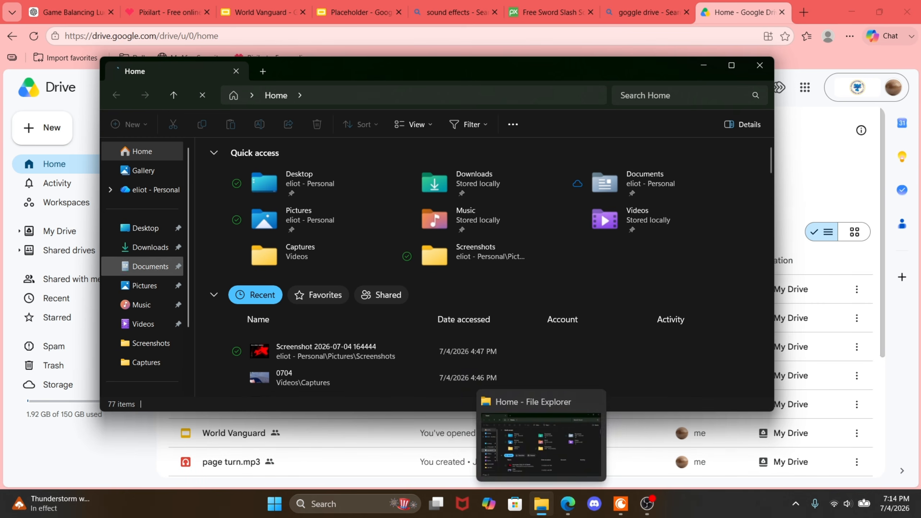
pyautogui.click(150, 247)
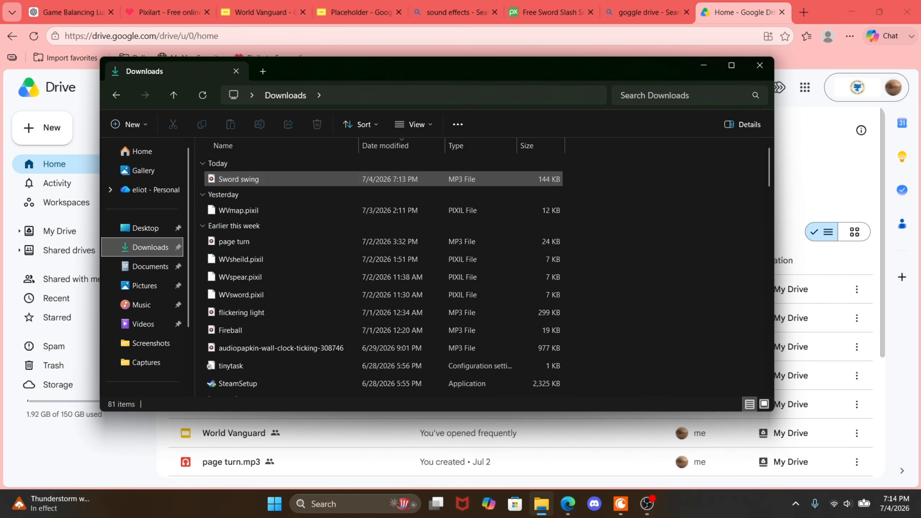
pyautogui.click(254, 179)
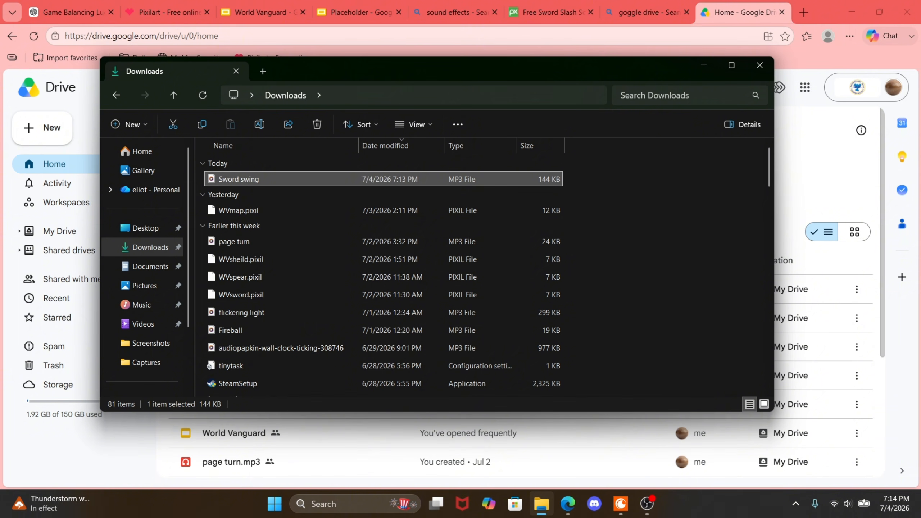
pyautogui.moveTo(254, 179); pyautogui.dragTo(800, 167)
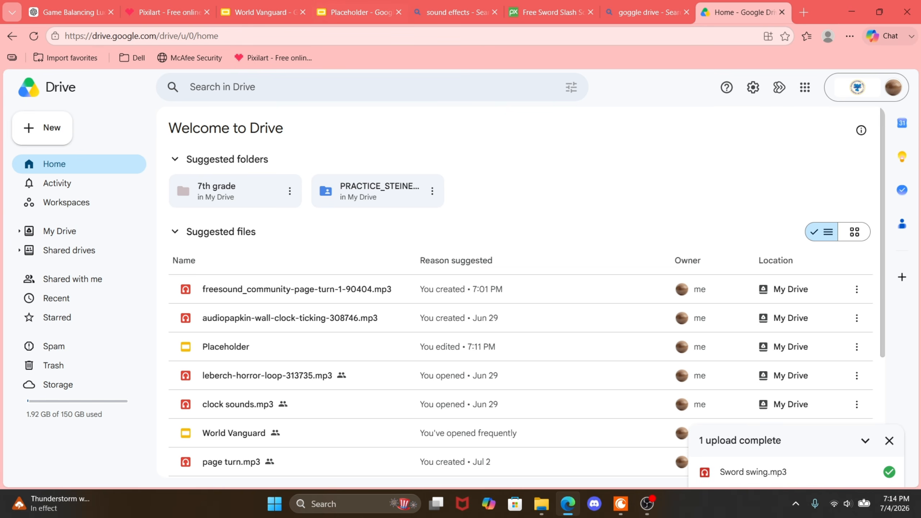
# - Switch to the Placeholder presentation and add two new slides at the end
pyautogui.click(361, 12)
pyautogui.hotkey('ctrl', 'm')
pyautogui.hotkey('ctrl', 'm')
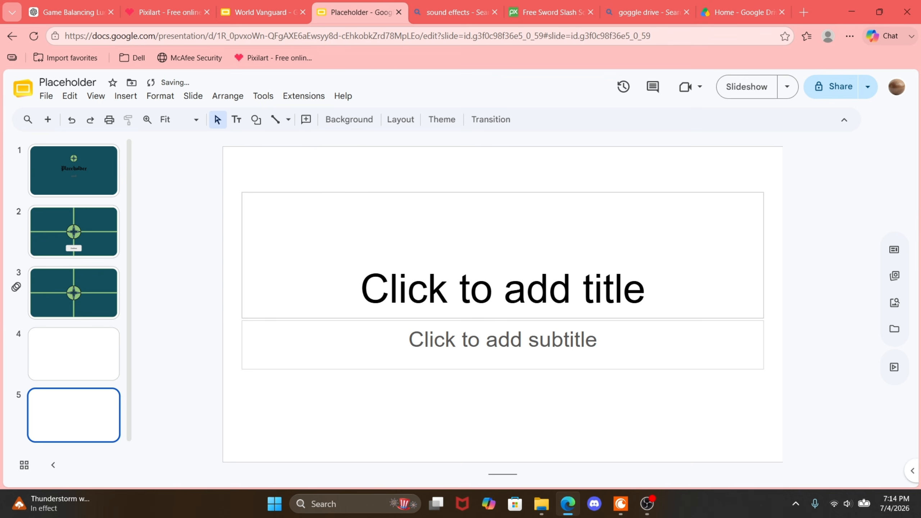
# - Enter "title" as the title of slide 5 and start editing its subtitle
pyautogui.click(125, 96)
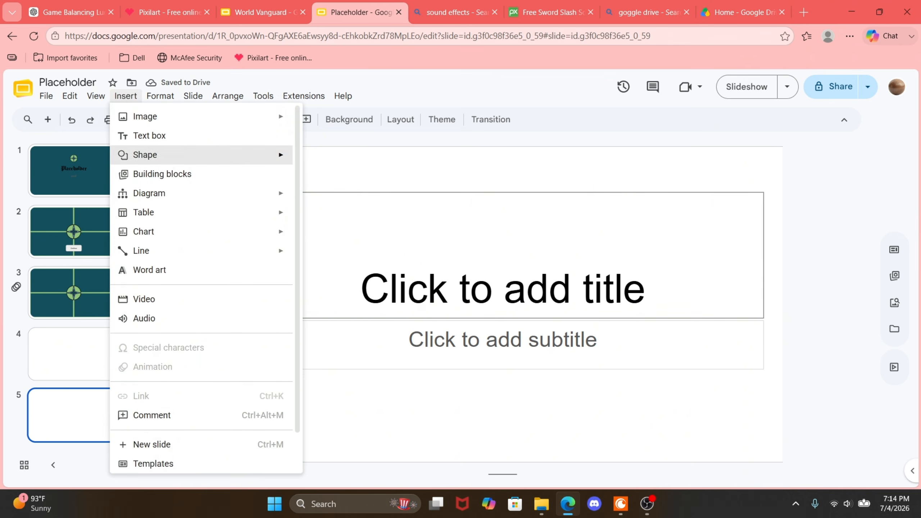
pyautogui.click(502, 287)
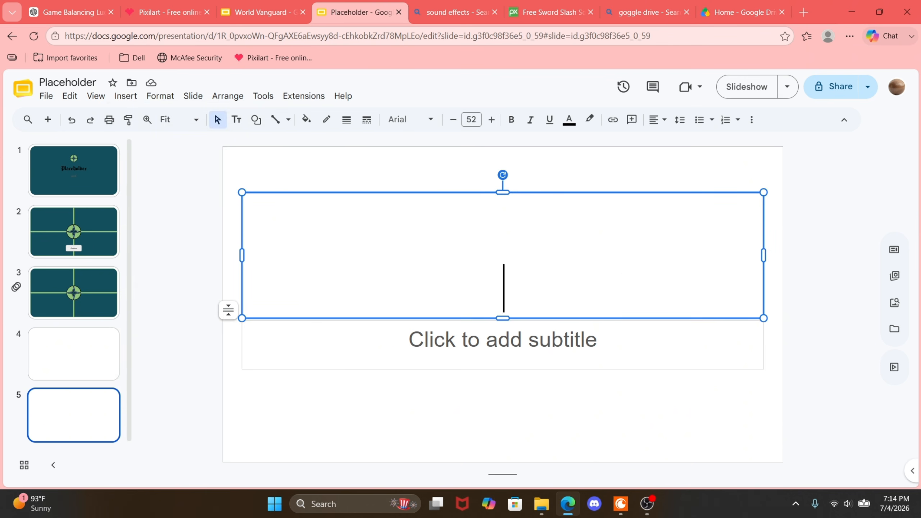
pyautogui.write('title')
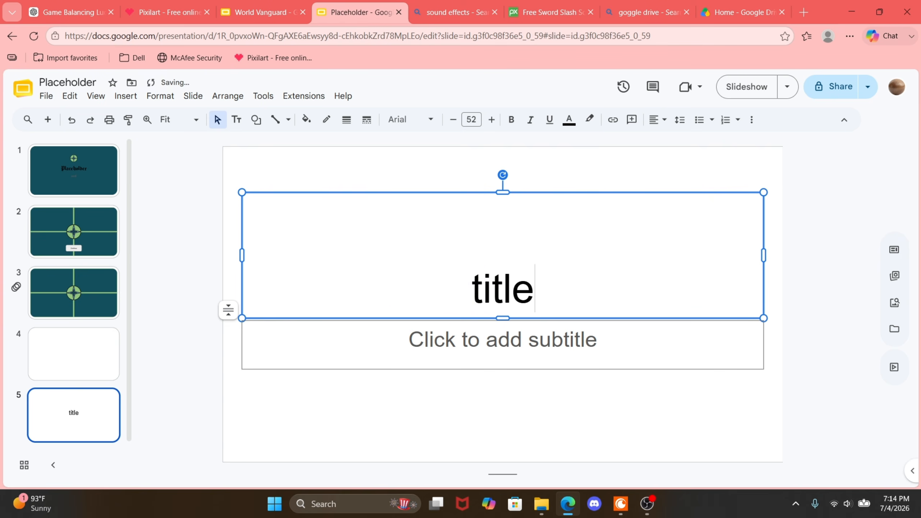
pyautogui.click(504, 340)
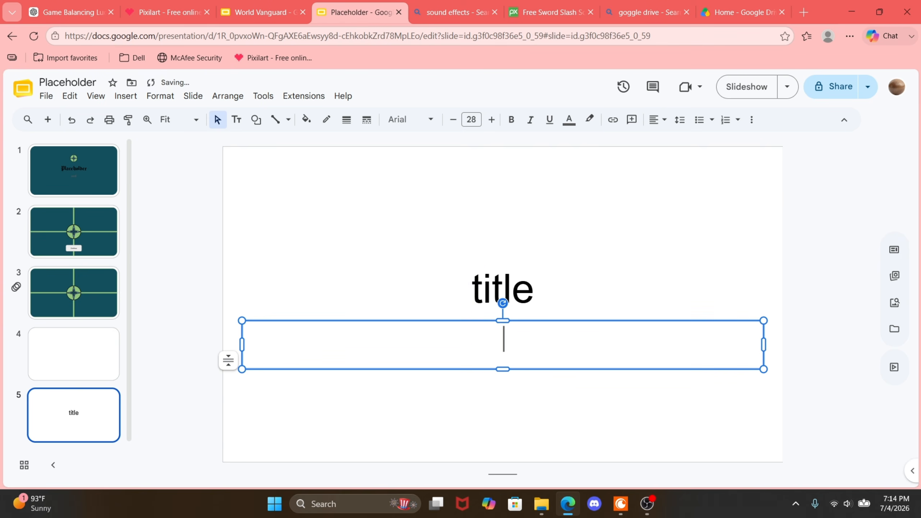
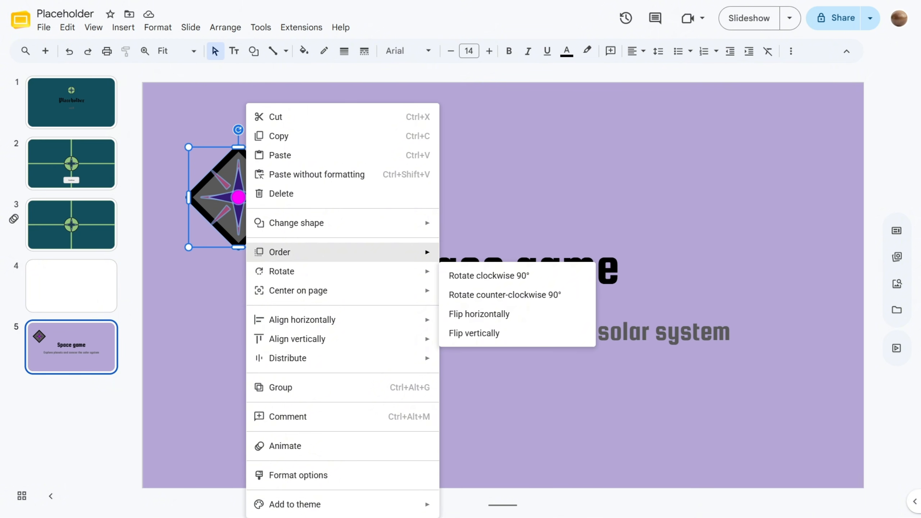
# - Group the diamond emblem's shapes and centre the group horizontally above the "Space game" title
pyautogui.click(280, 387)
pyautogui.moveTo(239, 197); pyautogui.dragTo(500, 165)
pyautogui.rightClick(499, 168)
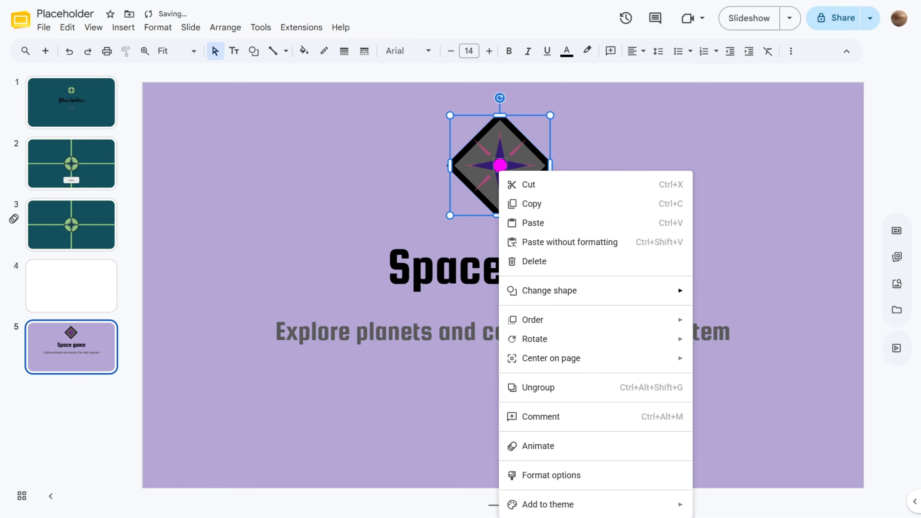
pyautogui.moveTo(580, 358)
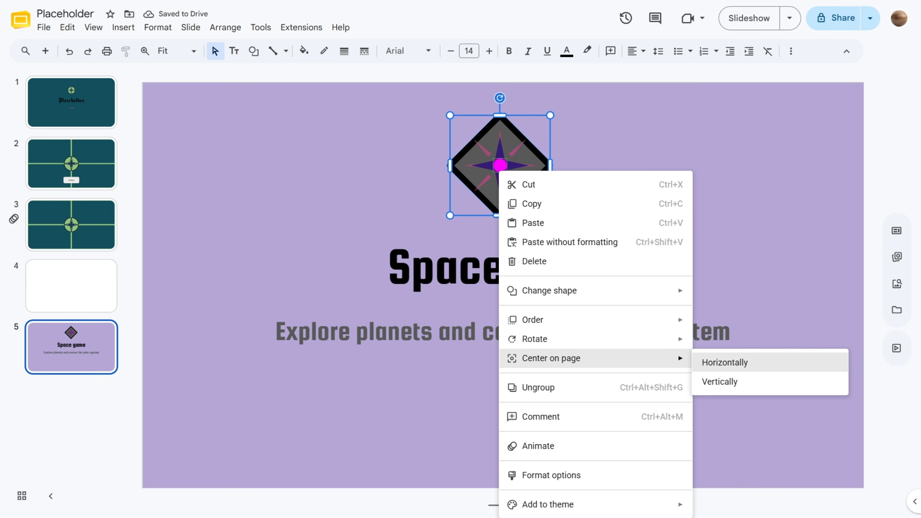
pyautogui.click(724, 362)
pyautogui.click(722, 394)
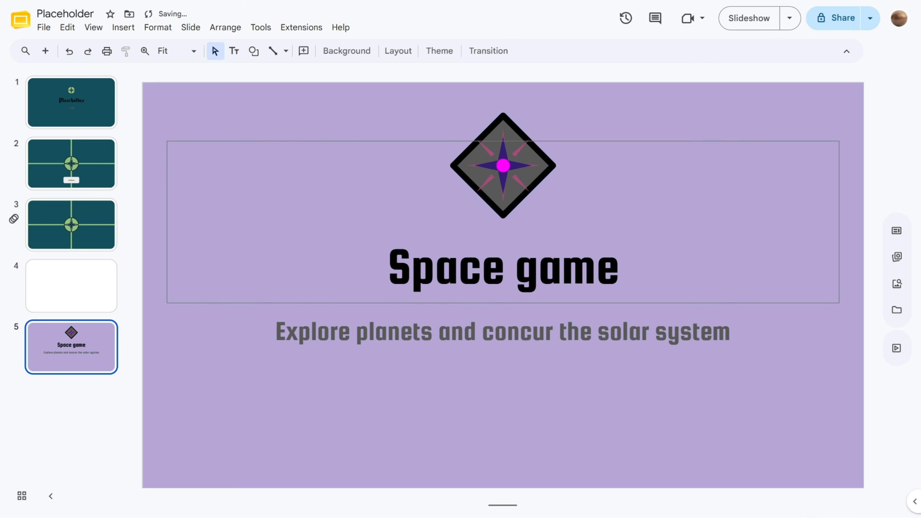
# - Preview the presentation as a slideshow starting from slide 2, and return to editing
pyautogui.click(72, 163)
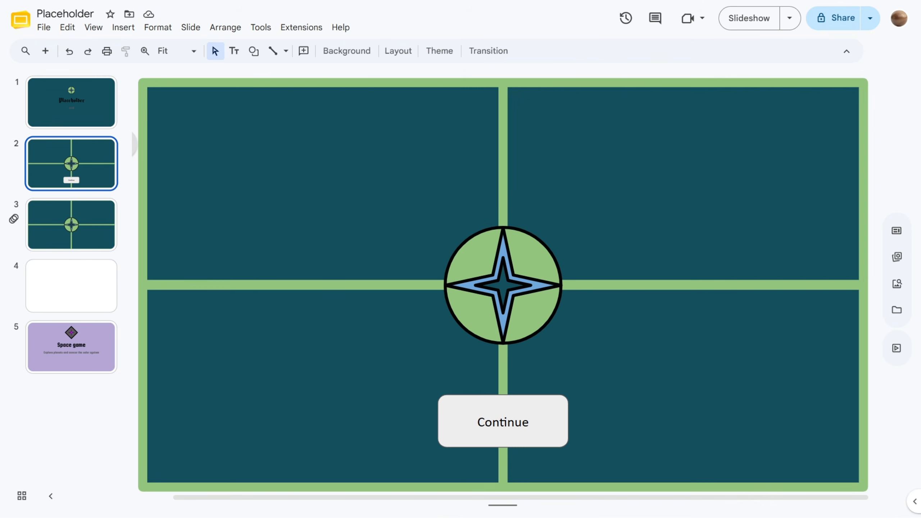
pyautogui.click(749, 17)
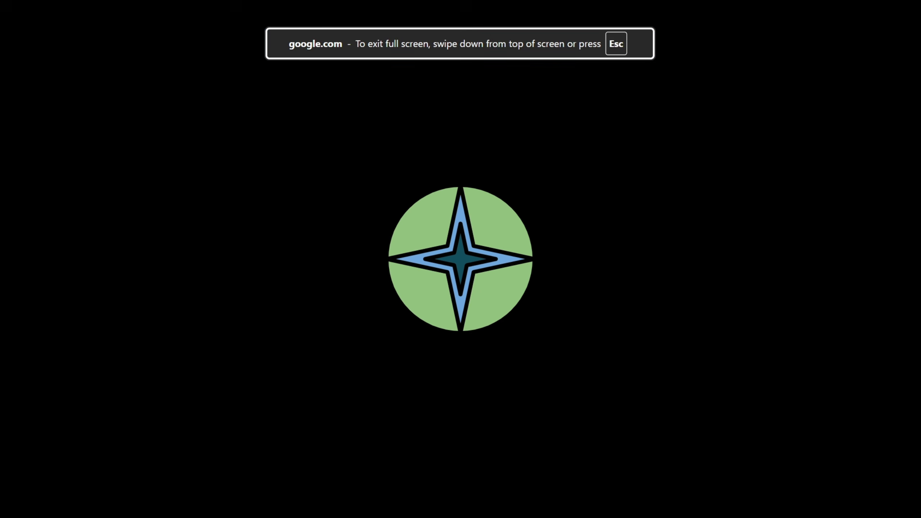
pyautogui.press('Escape')
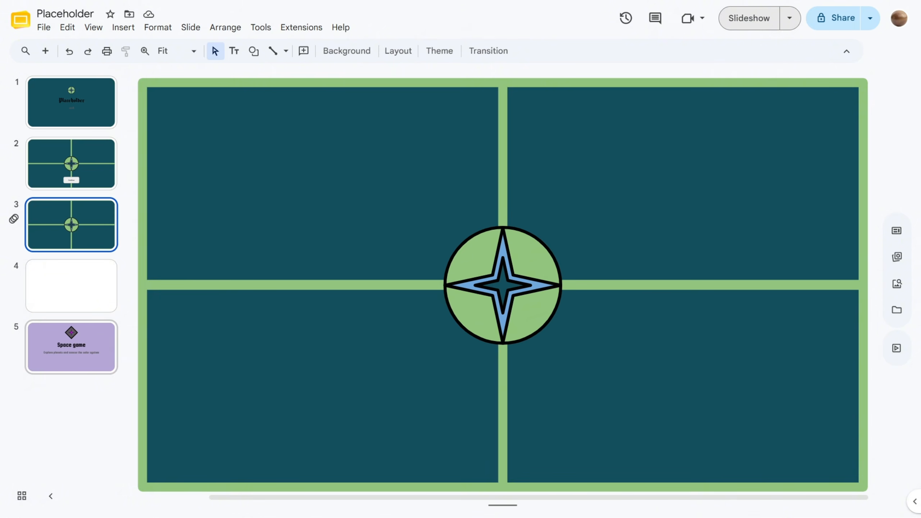
# - Copy the "Space game" title slide and paste the copy after it as slide 6
pyautogui.click(72, 347)
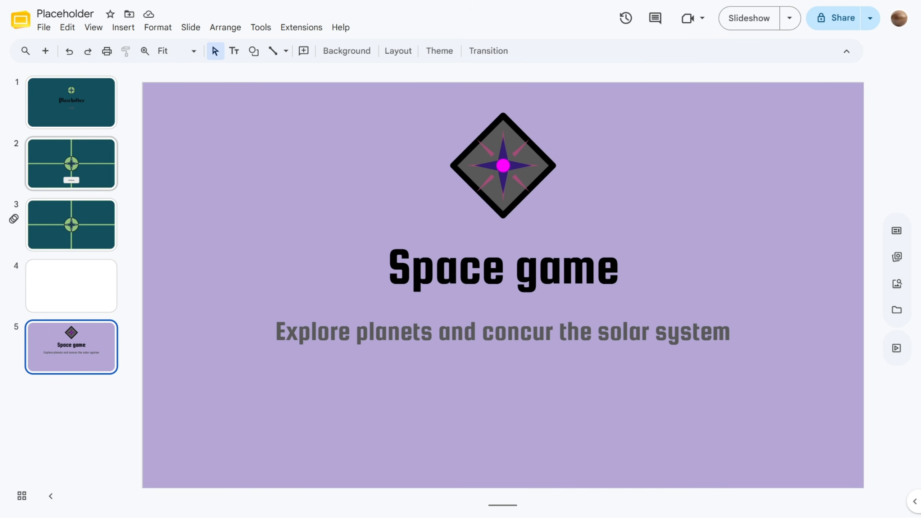
pyautogui.rightClick(92, 345)
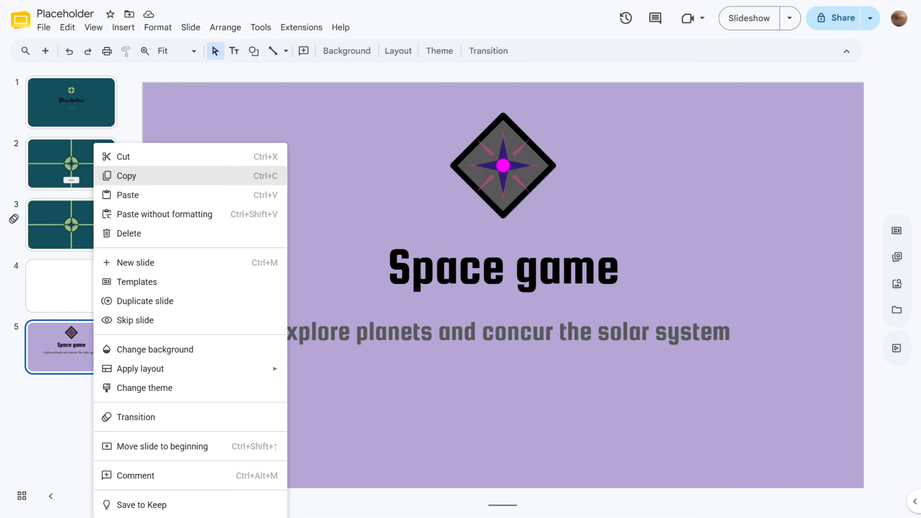
pyautogui.click(123, 175)
pyautogui.hotkey('ctrl', 'v')
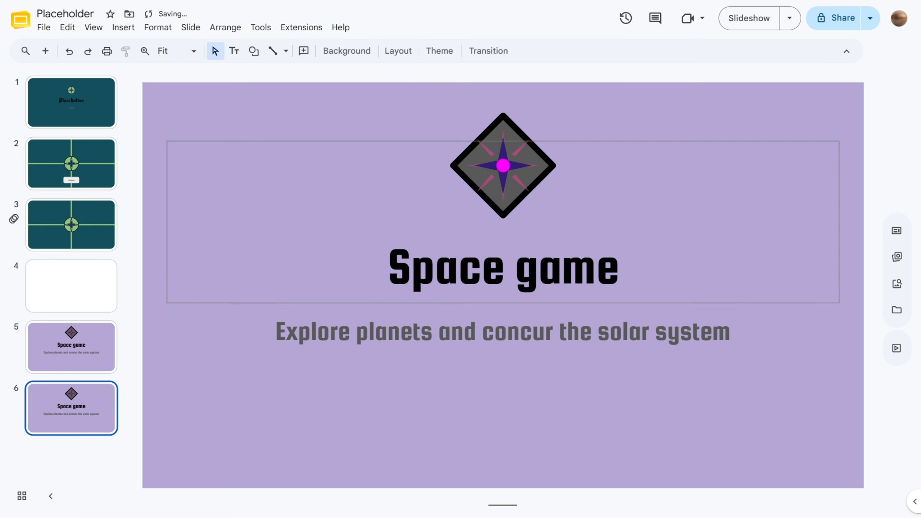
# - Delete the title and subtitle text boxes from slide 6, keeping only the diamond emblem
pyautogui.click(503, 303)
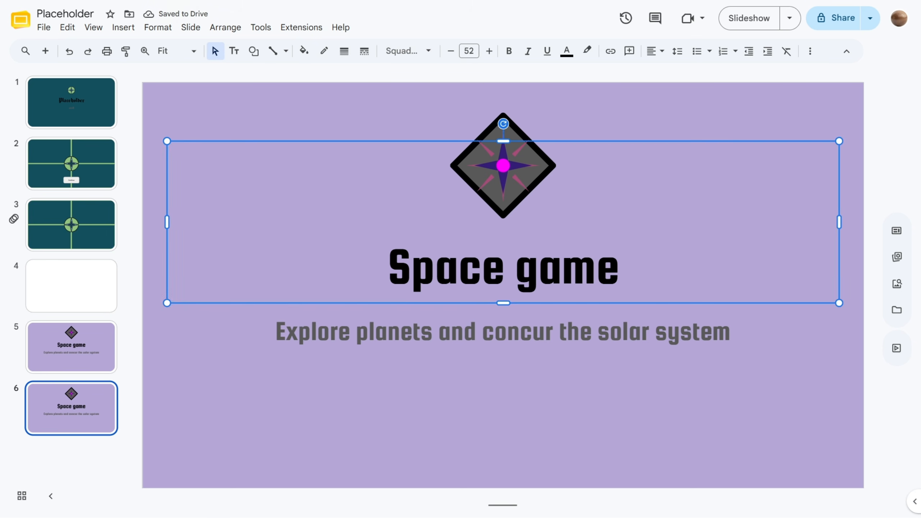
pyautogui.press('Delete')
pyautogui.click(503, 307)
pyautogui.press('Delete')
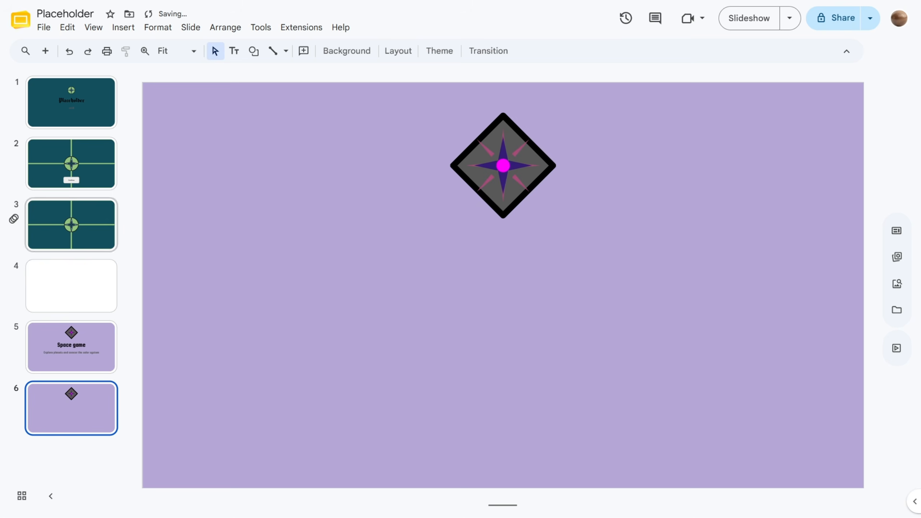
# - Copy the upper-left teal rectangle from slide 3 and paste it onto slide 6
pyautogui.click(72, 224)
pyautogui.click(309, 183)
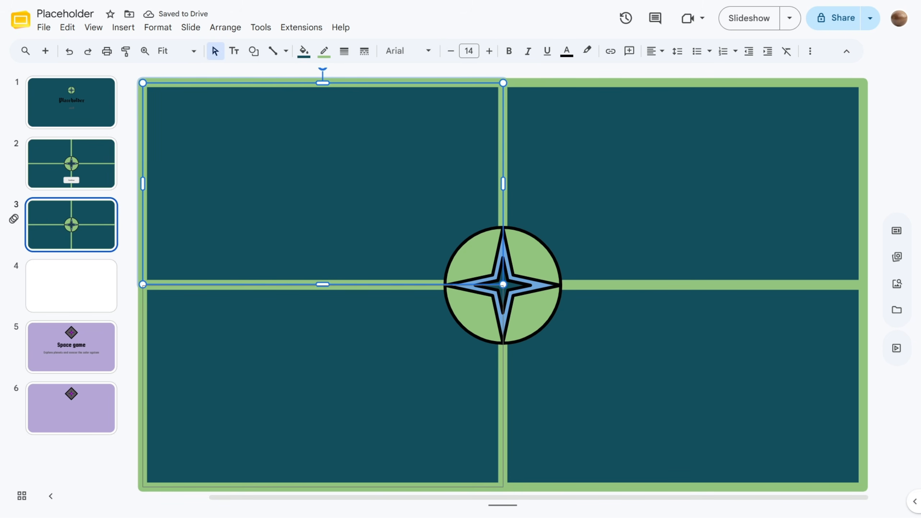
pyautogui.click(72, 408)
pyautogui.hotkey('ctrl', 'v')
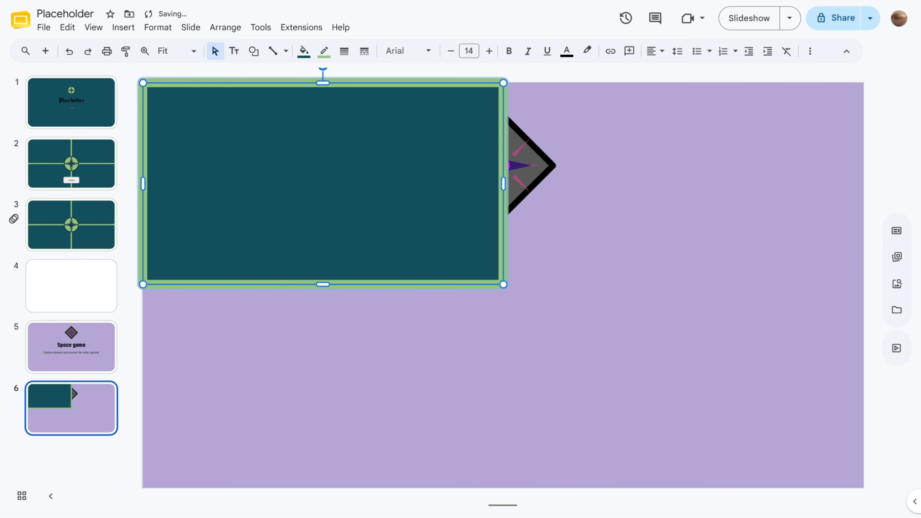
# - Move the diamond emblem to the lower part of slide 6's left edge, clear of the teal rectangle
pyautogui.click(531, 165)
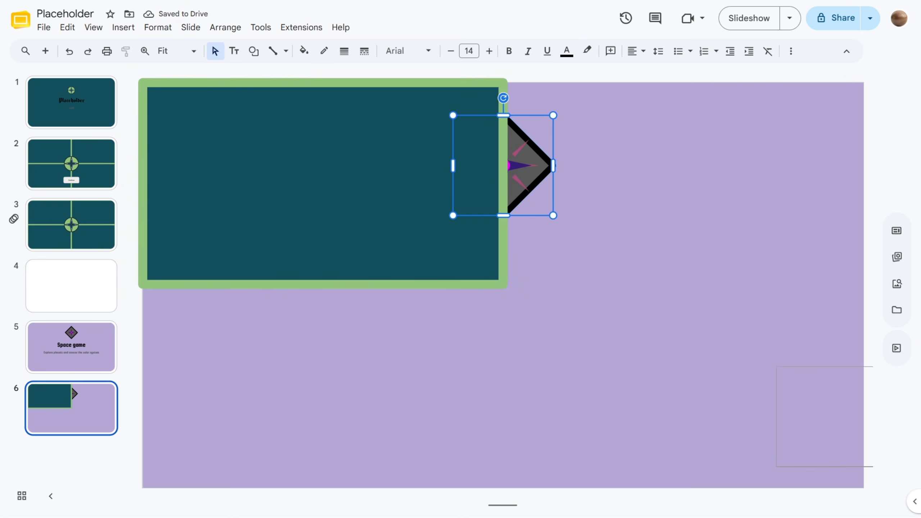
pyautogui.moveTo(842, 429); pyautogui.dragTo(137, 419)
pyautogui.click(275, 357)
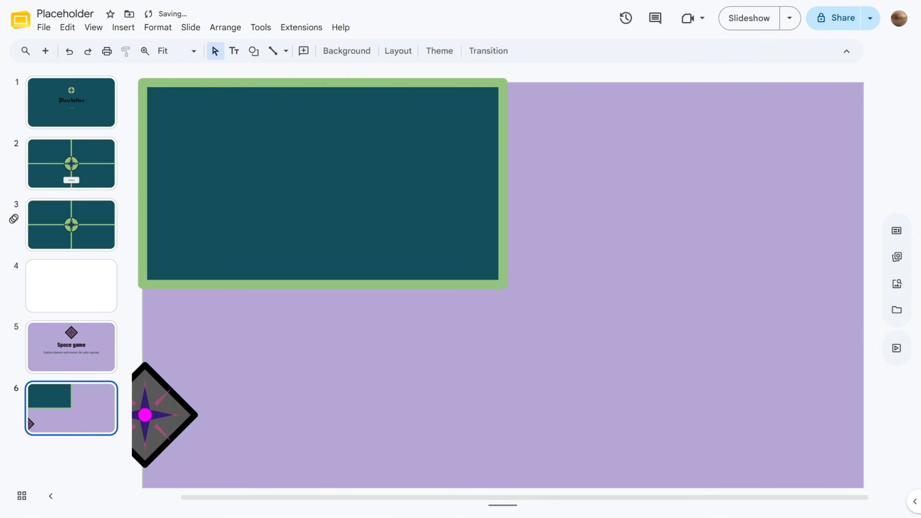
# - Examine the size and rotation format options of the teal rectangle on slide 6
pyautogui.click(322, 184)
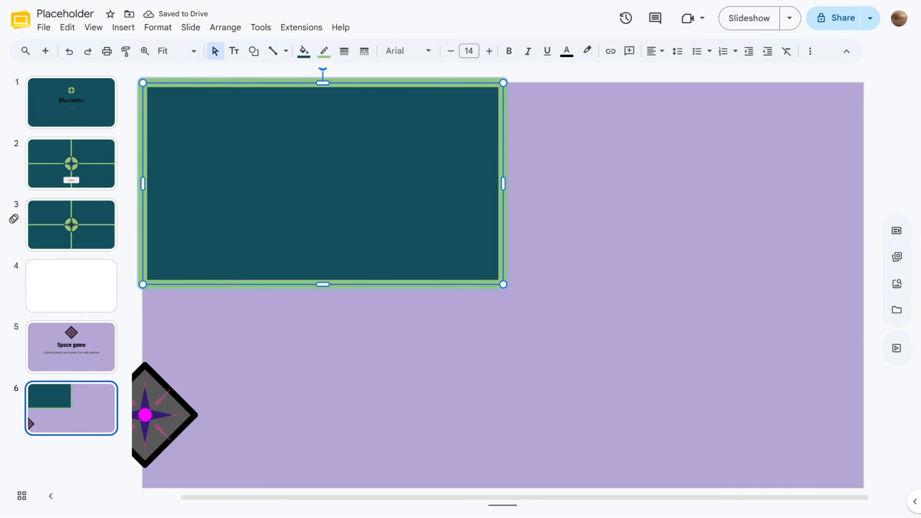
pyautogui.click(810, 51)
pyautogui.click(736, 74)
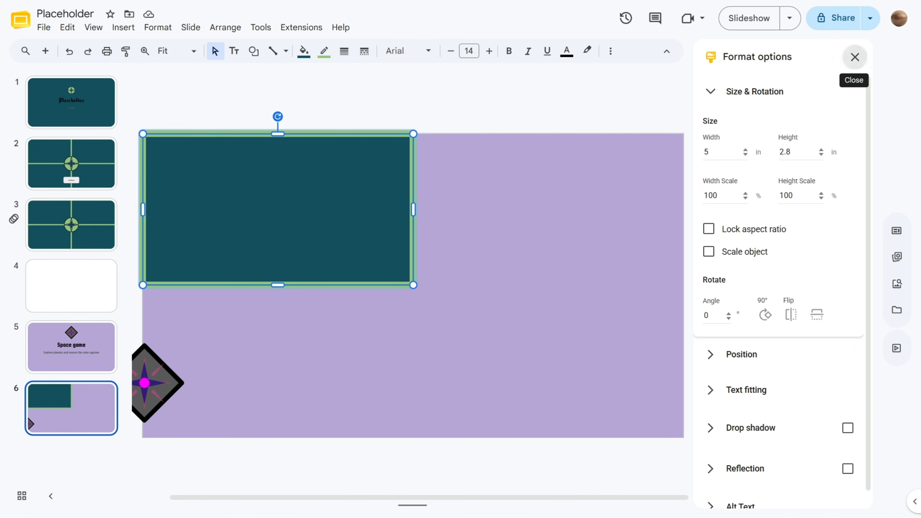
pyautogui.click(855, 56)
# - Recolor the rectangle on slide 6 with a black border and the darkest purple fill in the standard palette
pyautogui.click(344, 51)
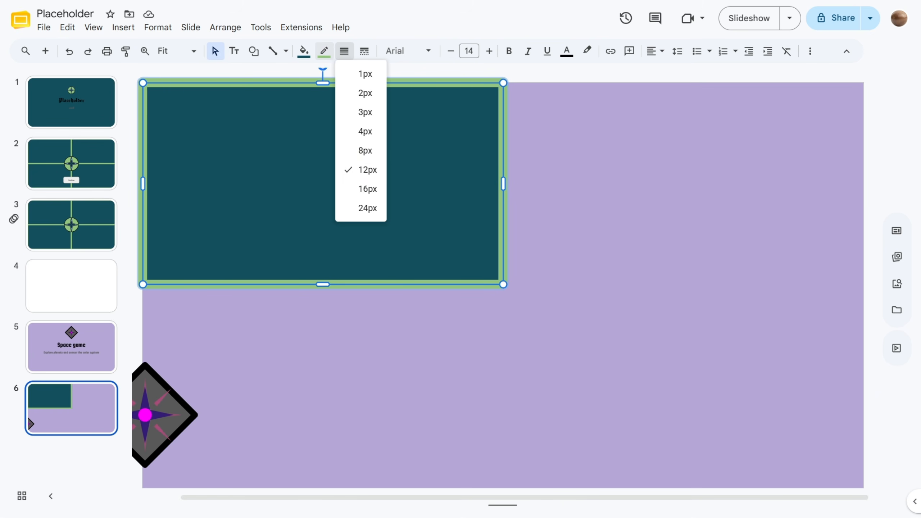
pyautogui.click(324, 50)
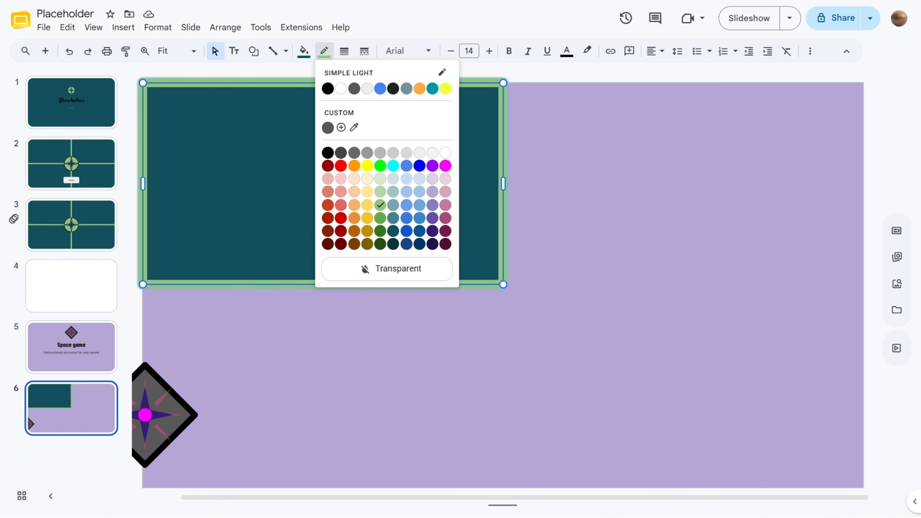
pyautogui.click(327, 152)
pyautogui.click(304, 51)
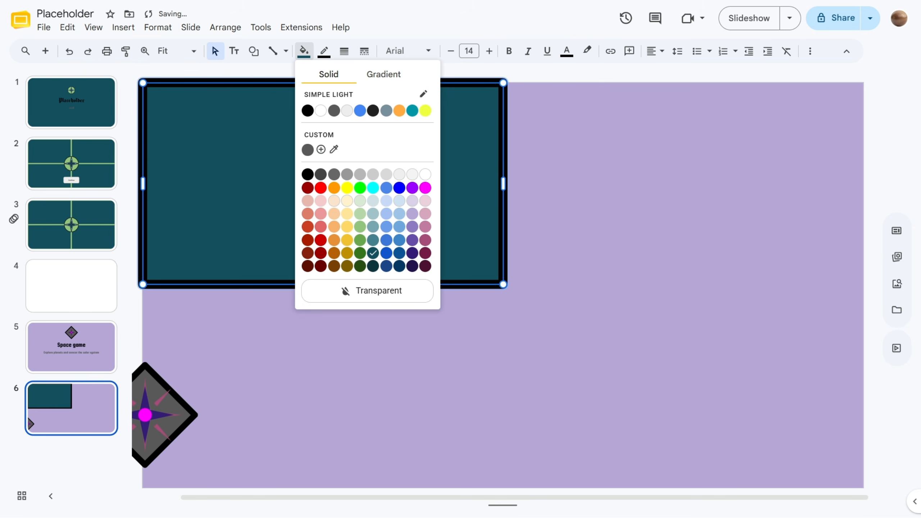
pyautogui.click(412, 253)
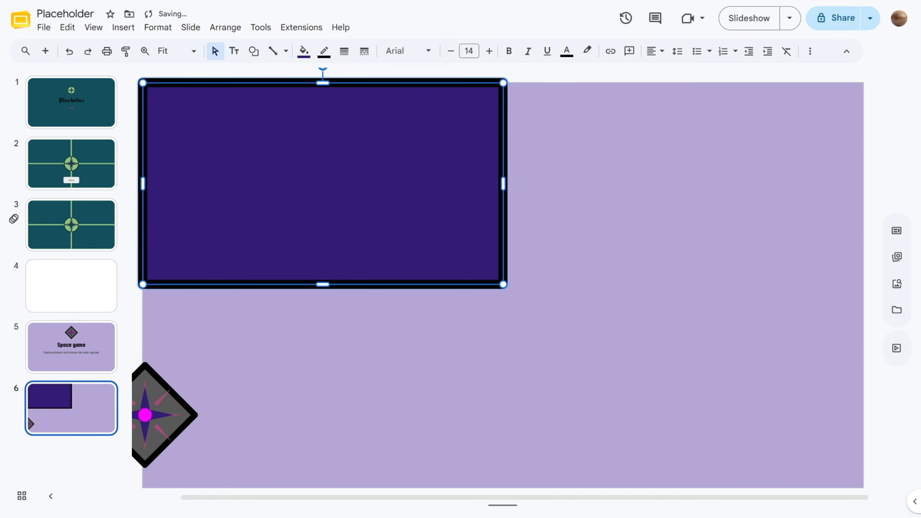
pyautogui.click(304, 51)
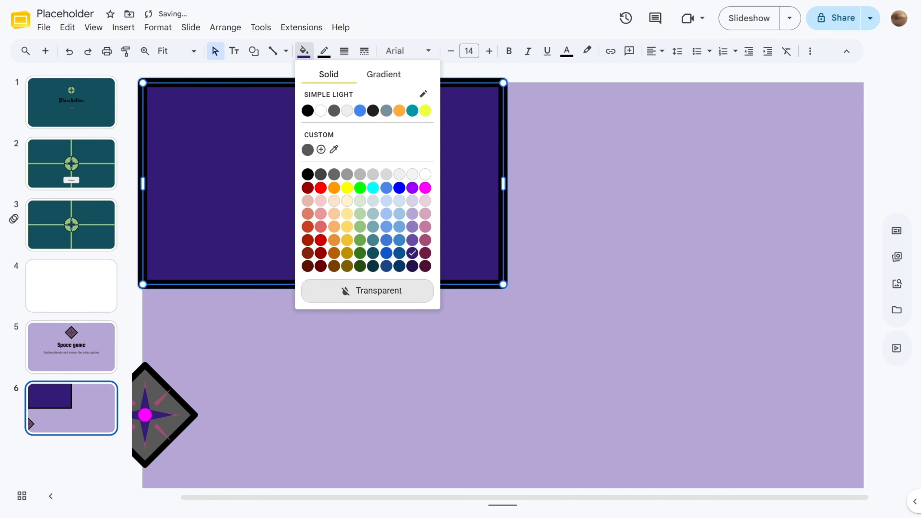
pyautogui.click(412, 265)
pyautogui.click(450, 341)
# - Duplicate the dark purple rectangle into the slide's upper-right quarter, then duplicate both panels to cover the lower half
pyautogui.click(323, 183)
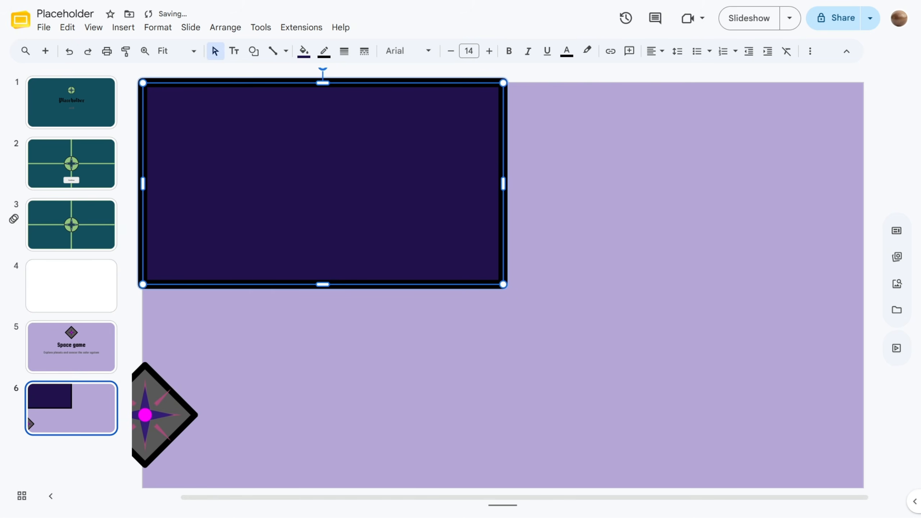
pyautogui.moveTo(323, 183); pyautogui.dragTo(683, 183)
pyautogui.keyDown('shift'); pyautogui.click(323, 184); pyautogui.keyUp('shift')
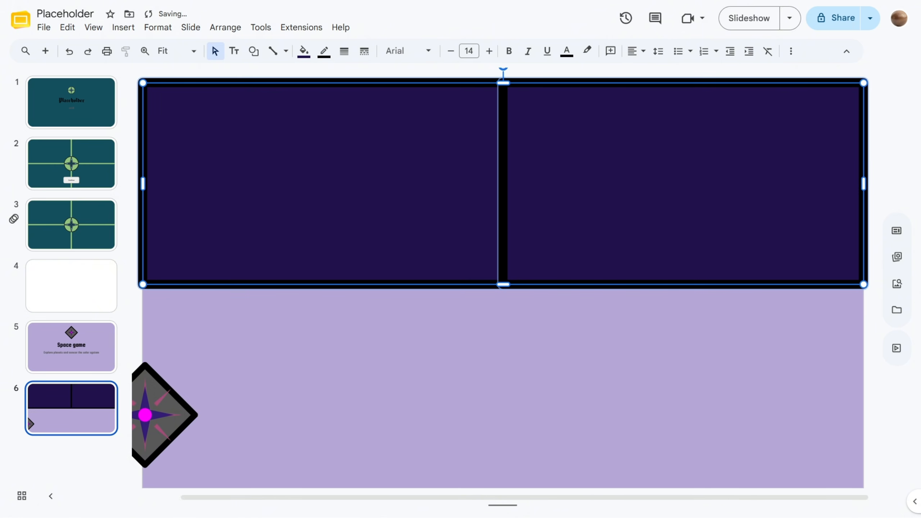
pyautogui.hotkey('ctrl', 'd')
pyautogui.moveTo(323, 184); pyautogui.dragTo(312, 373)
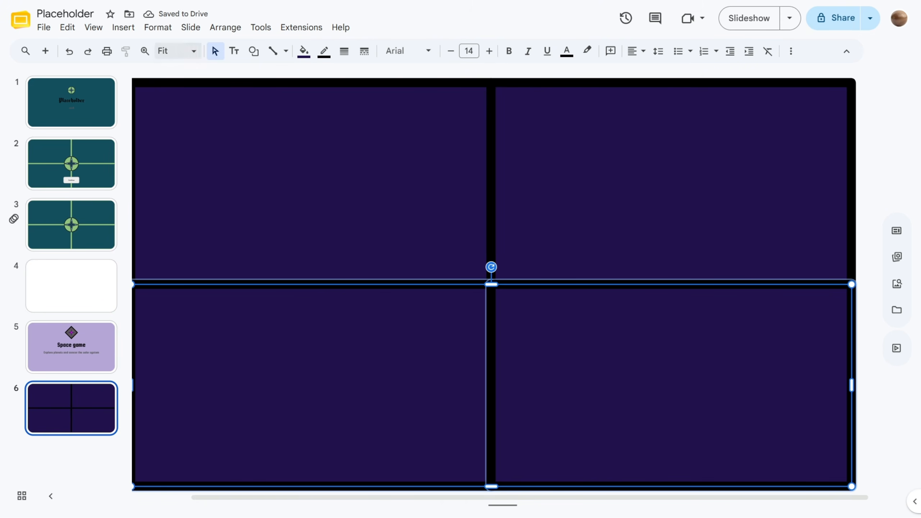
# - Move the diamond emblem from behind the panels to the empty area beside the slide and bring it to the front
pyautogui.click(174, 51)
pyautogui.click(170, 101)
pyautogui.moveTo(342, 337); pyautogui.dragTo(259, 223)
pyautogui.rightClick(264, 224)
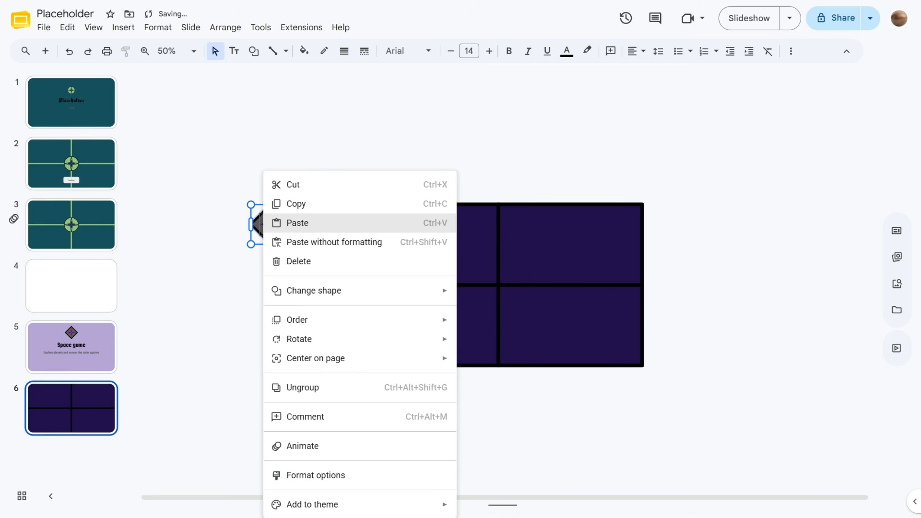
pyautogui.moveTo(326, 357)
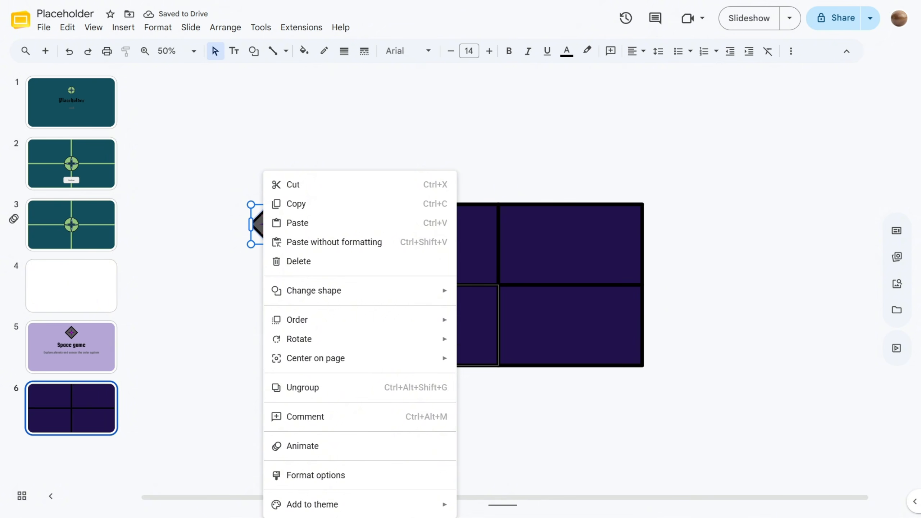
pyautogui.moveTo(319, 319)
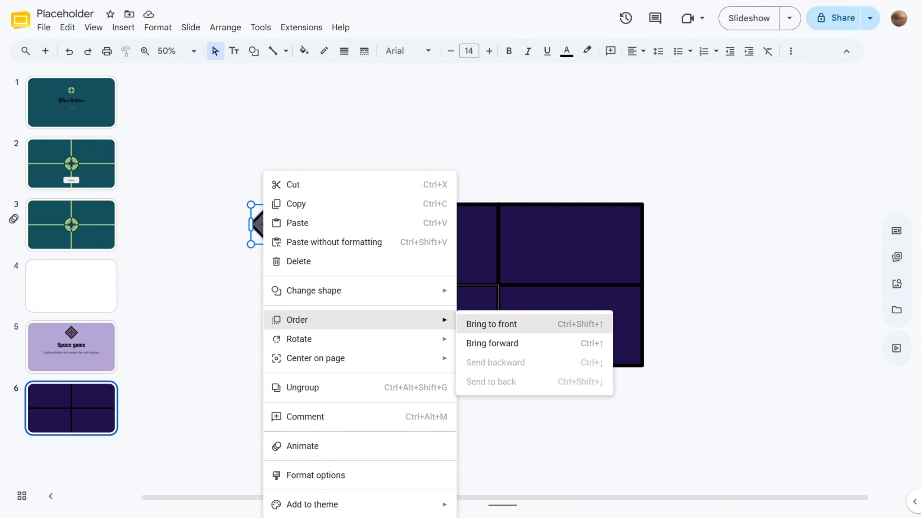
pyautogui.click(491, 324)
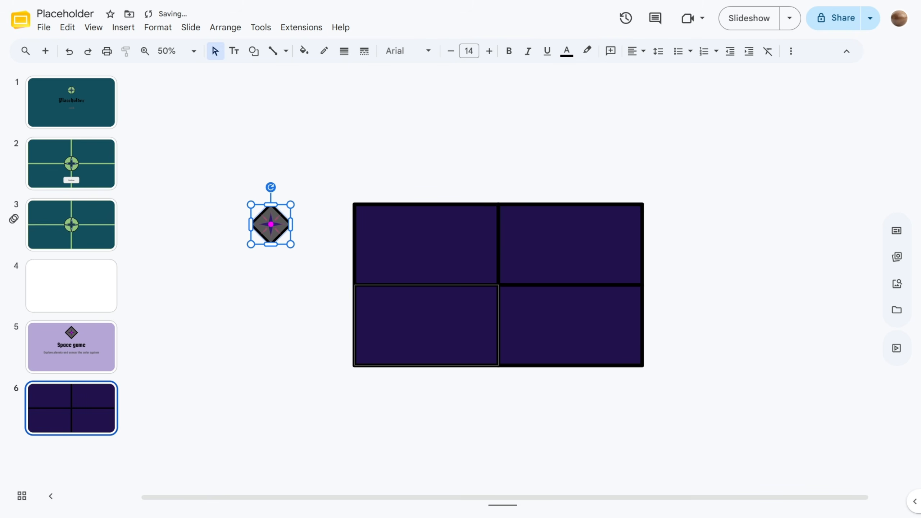
# - Center the diamond emblem on the page both horizontally and vertically
pyautogui.rightClick(272, 225)
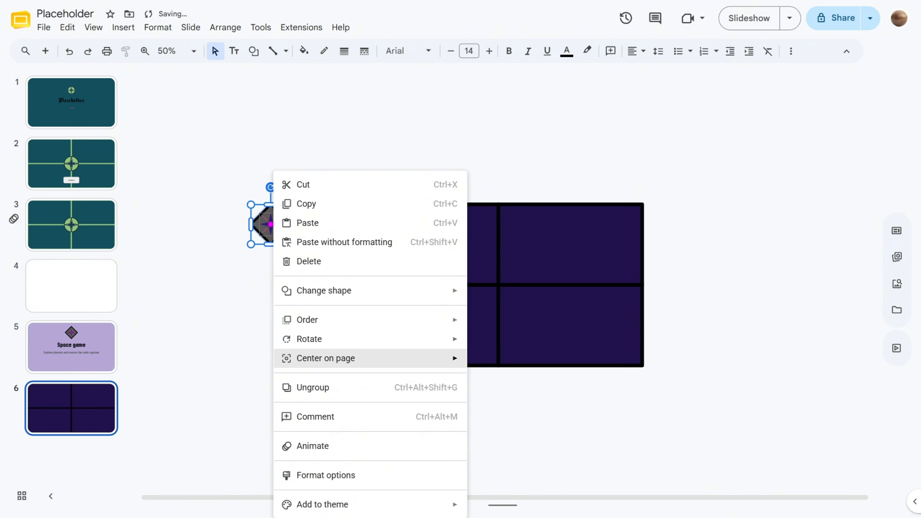
pyautogui.moveTo(362, 358)
pyautogui.click(499, 362)
pyautogui.rightClick(497, 225)
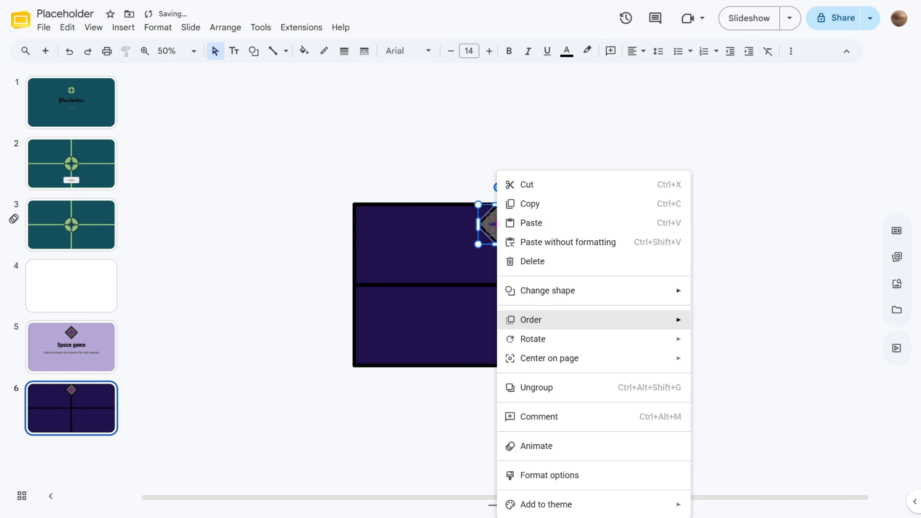
pyautogui.moveTo(549, 358)
pyautogui.click(718, 381)
pyautogui.press('Escape')
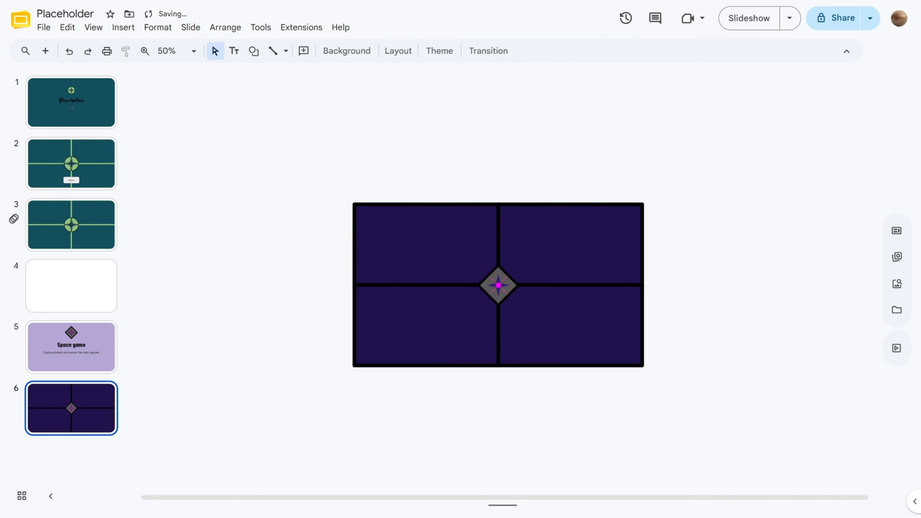
# - Copy the finished four-panel slide 6 and paste the copy directly after it, leaving slide 7 open
pyautogui.click(174, 50)
pyautogui.click(167, 72)
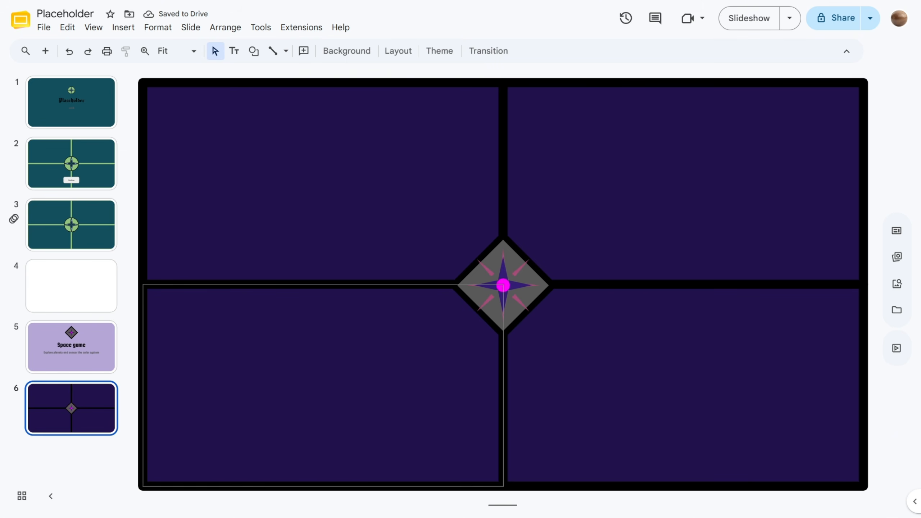
pyautogui.rightClick(53, 414)
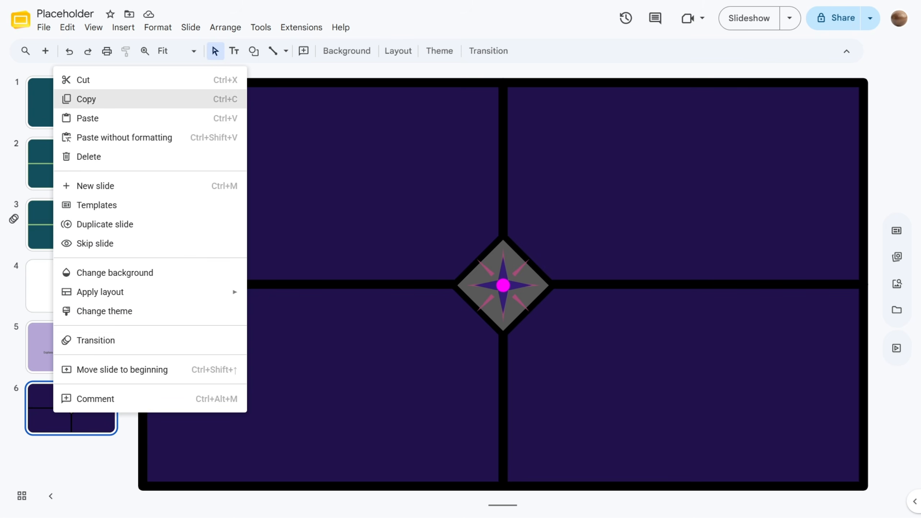
pyautogui.click(87, 98)
pyautogui.hotkey('ctrl', 'v')
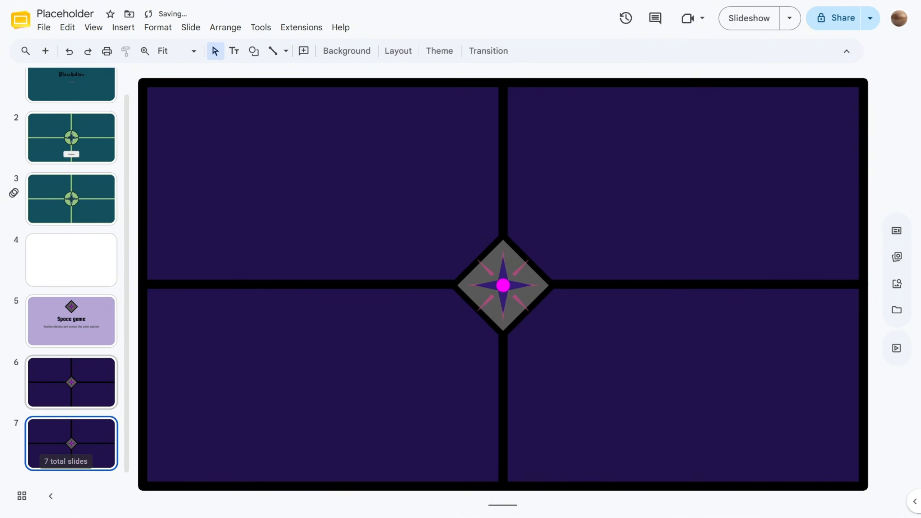
pyautogui.press('Up')
pyautogui.press('Up')
pyautogui.press('Down')
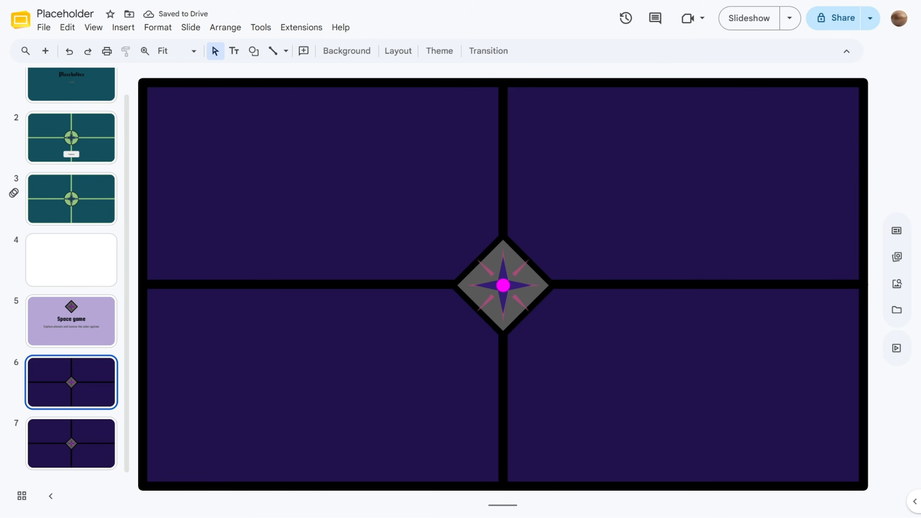
pyautogui.press('Down')
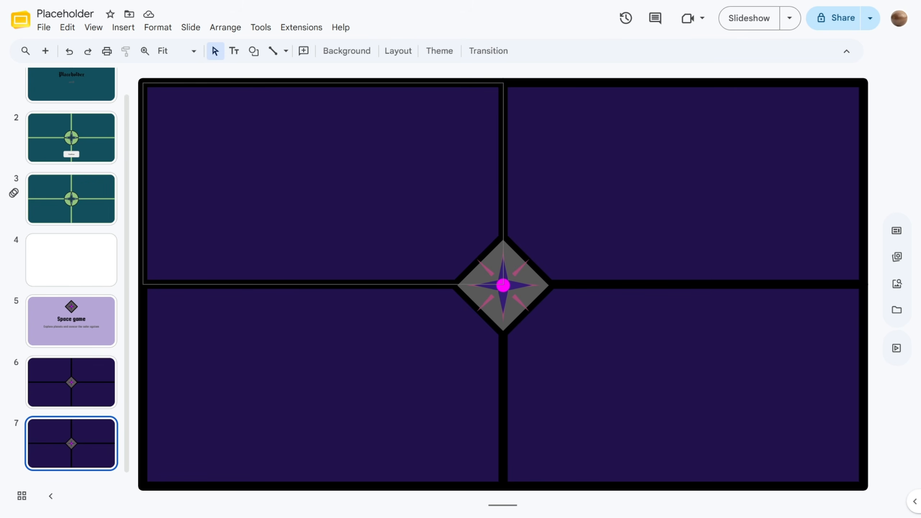
# - Add a Fly out to top animation to the upper-left panel on slide 7, with its duration moved closer to Fast
pyautogui.click(322, 183)
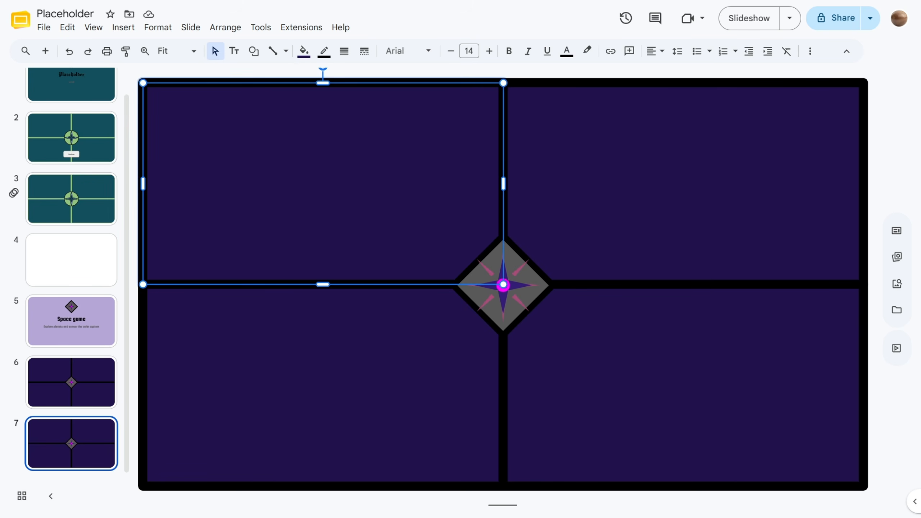
pyautogui.click(810, 51)
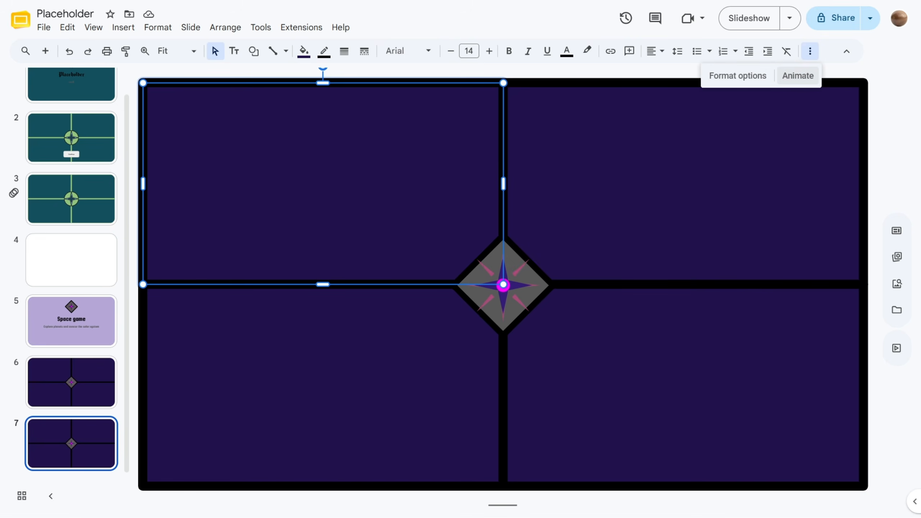
pyautogui.click(798, 74)
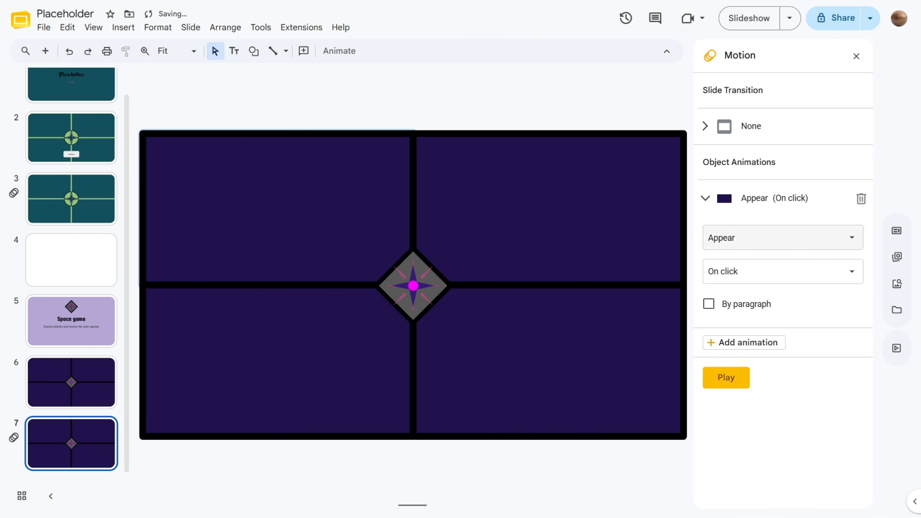
pyautogui.click(779, 238)
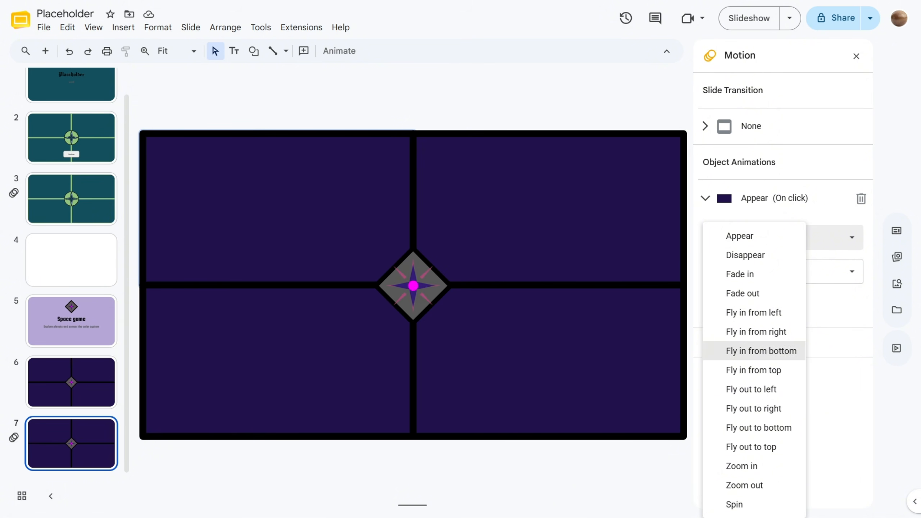
pyautogui.click(751, 446)
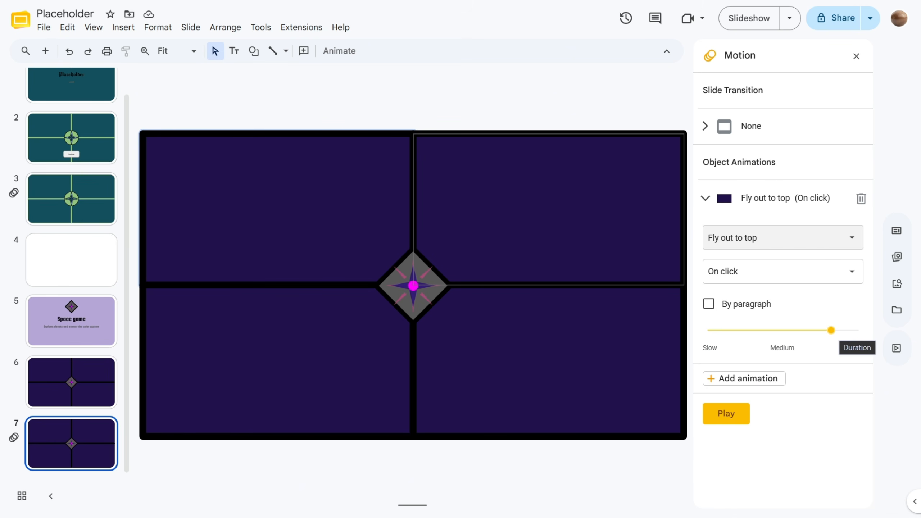
pyautogui.moveTo(831, 330); pyautogui.dragTo(849, 330)
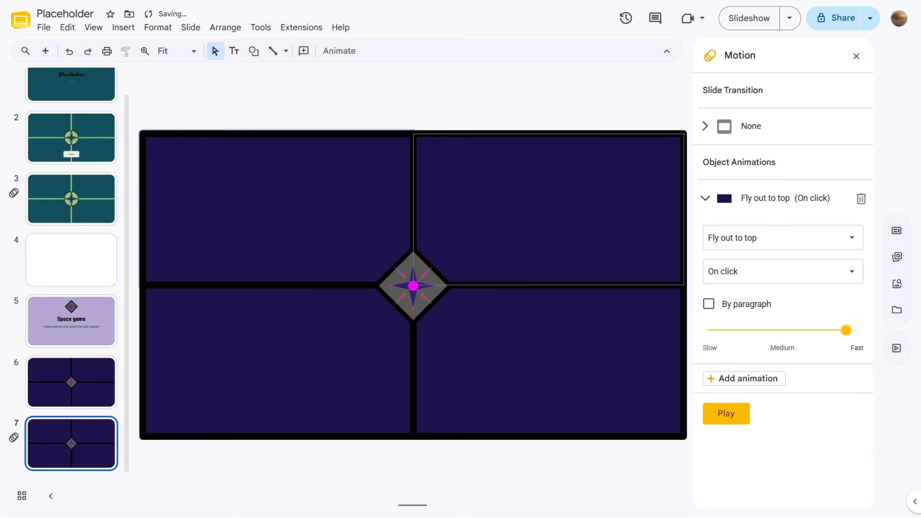
# - Set the upper-left panel's Fly out to top animation to start After previous
pyautogui.click(780, 271)
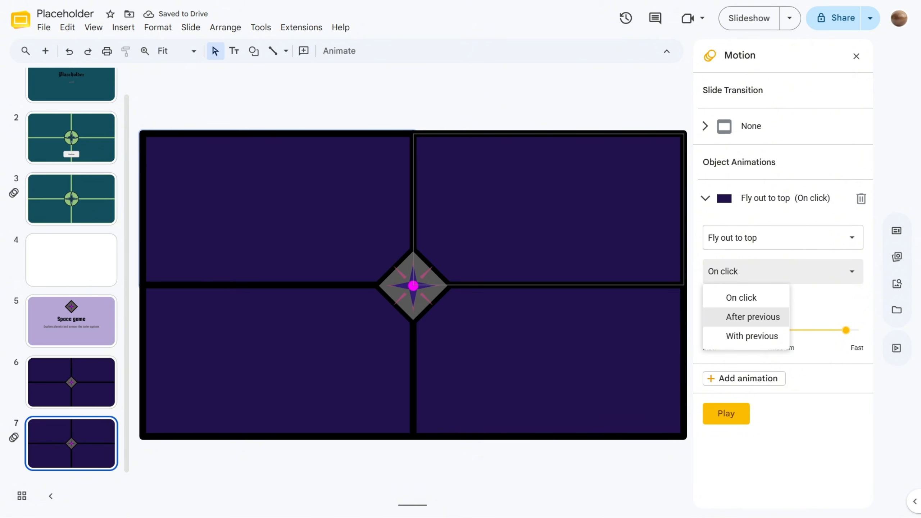
pyautogui.click(753, 317)
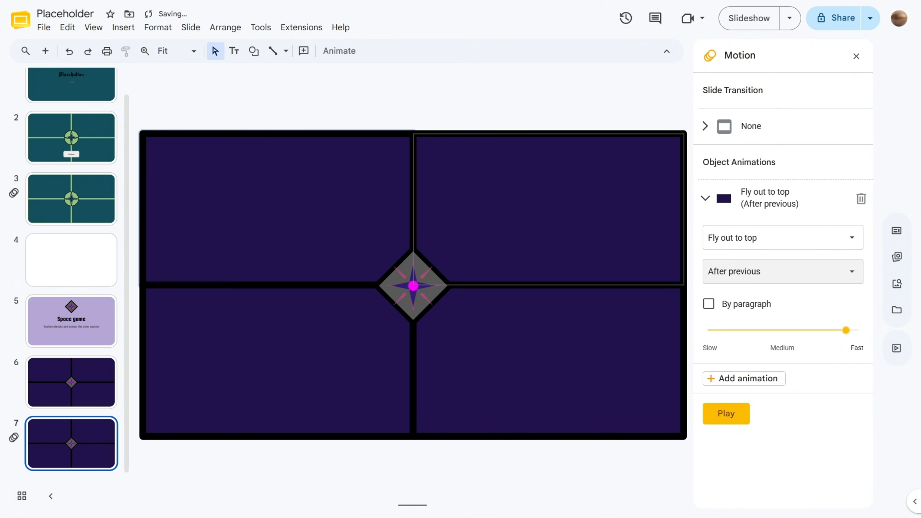
pyautogui.press('Escape')
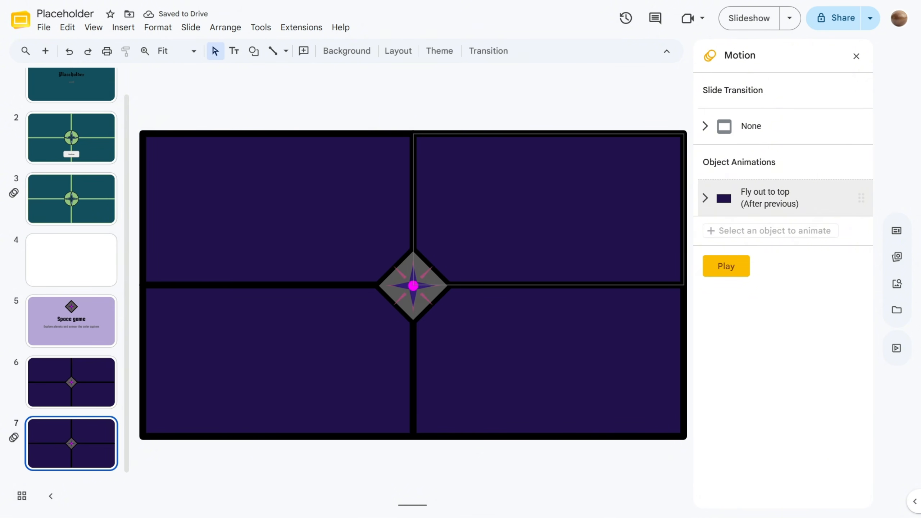
pyautogui.click(769, 198)
pyautogui.click(779, 271)
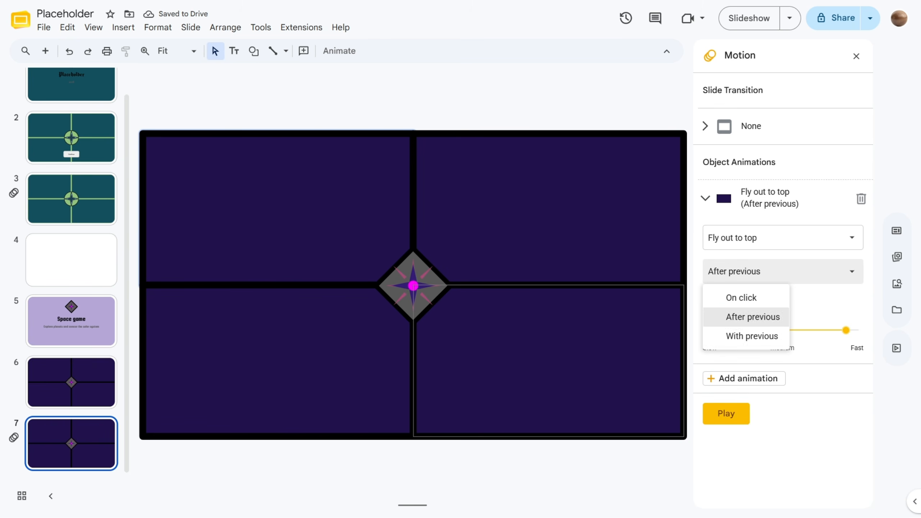
pyautogui.click(638, 319)
# - Add a Fly out to right animation to the upper-right panel on slide 7, starting With previous
pyautogui.click(587, 232)
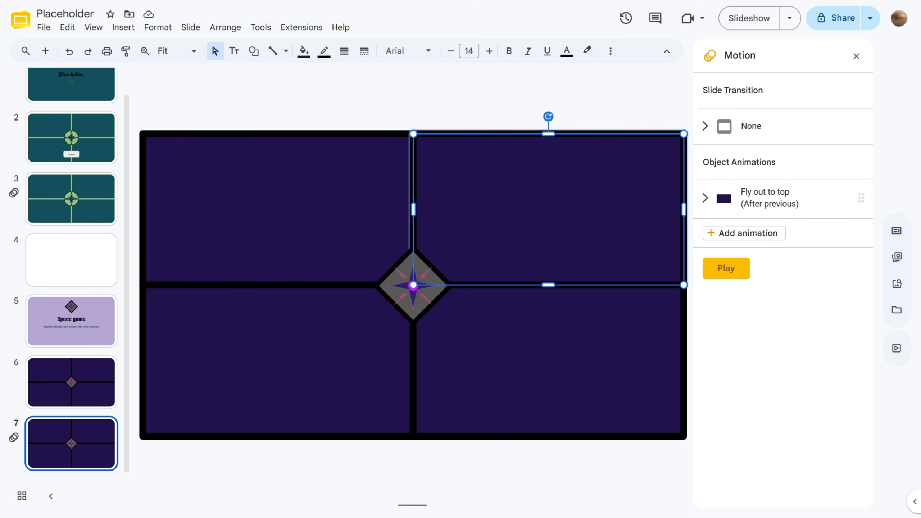
pyautogui.click(744, 230)
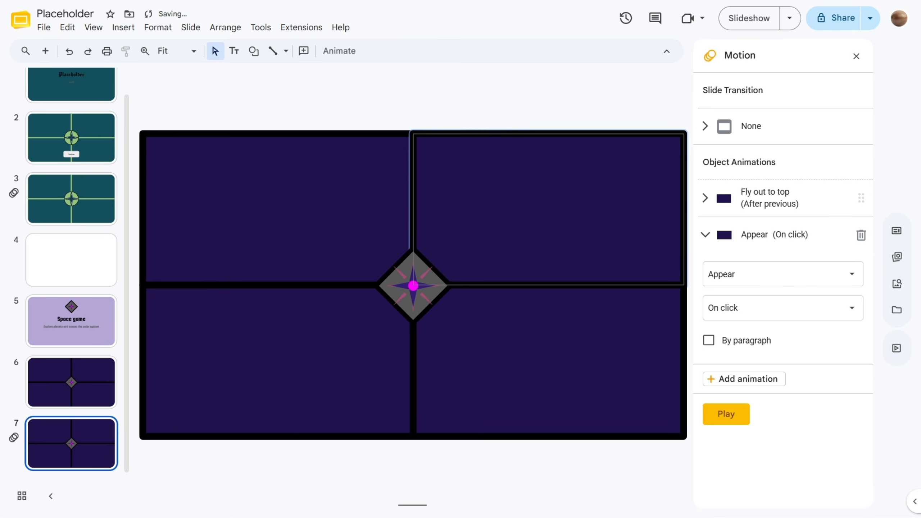
pyautogui.click(779, 307)
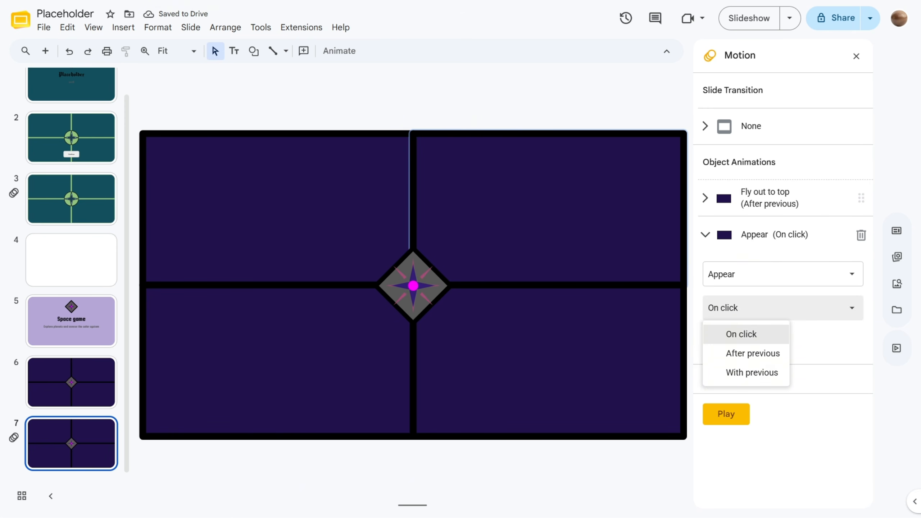
pyautogui.click(752, 373)
pyautogui.click(761, 274)
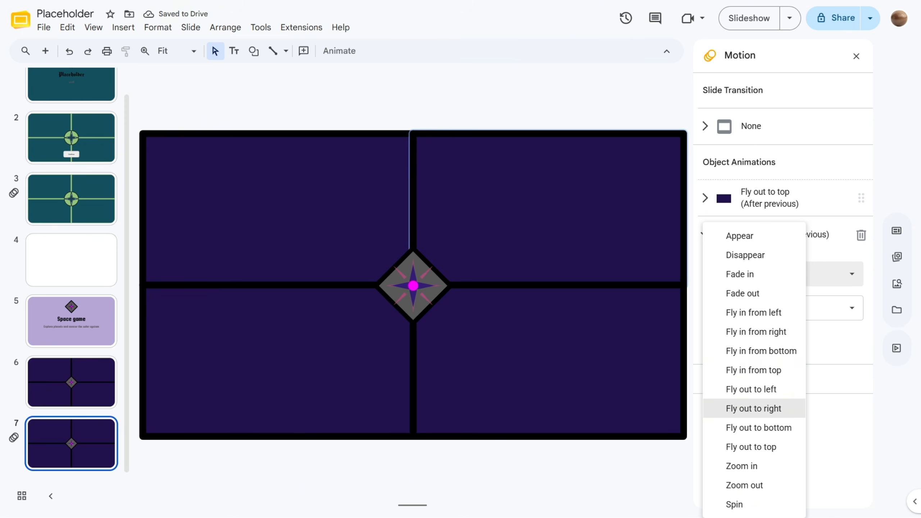
pyautogui.click(753, 408)
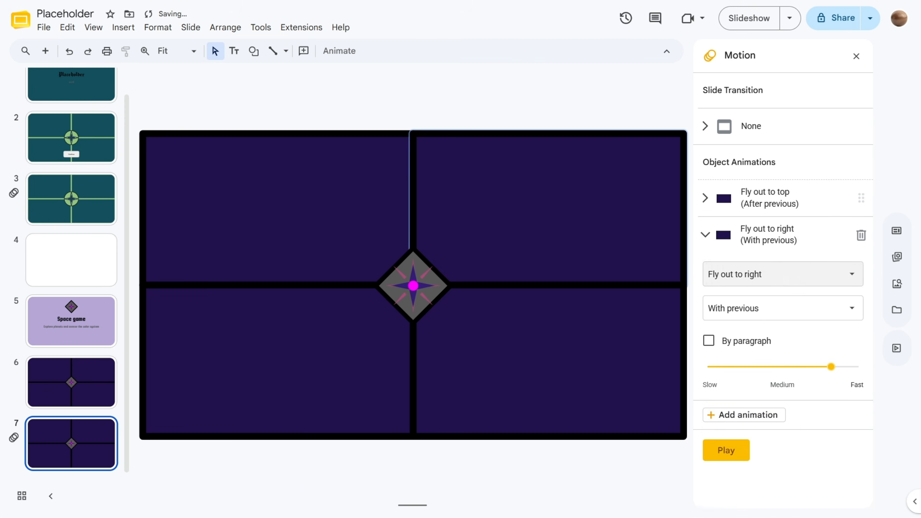
# - Move the duration of the upper-right panel's Fly out to right animation closer to Fast
pyautogui.moveTo(831, 366); pyautogui.dragTo(845, 367)
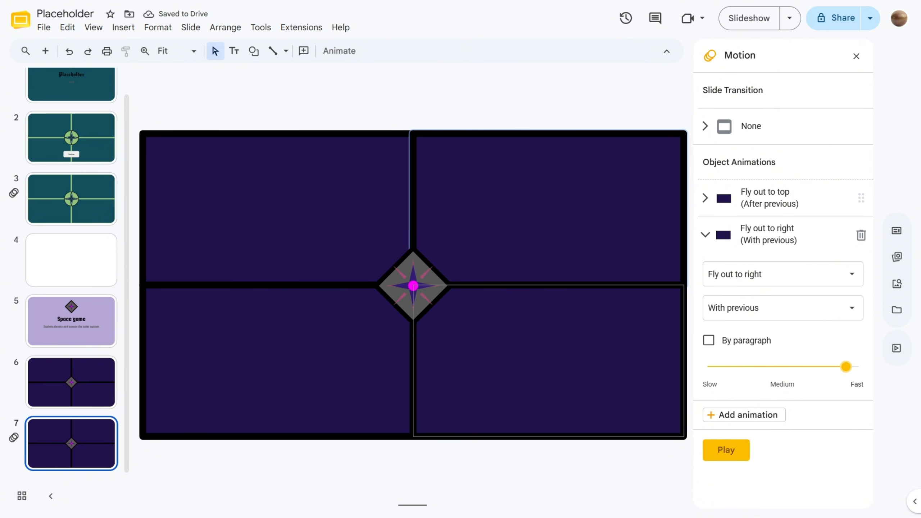
# - Add a Fly out to bottom animation to the lower-right panel on slide 7, starting With previous, with its duration closer to Fast
pyautogui.moveTo(580, 357); pyautogui.dragTo(578, 357)
pyautogui.click(744, 267)
pyautogui.click(779, 309)
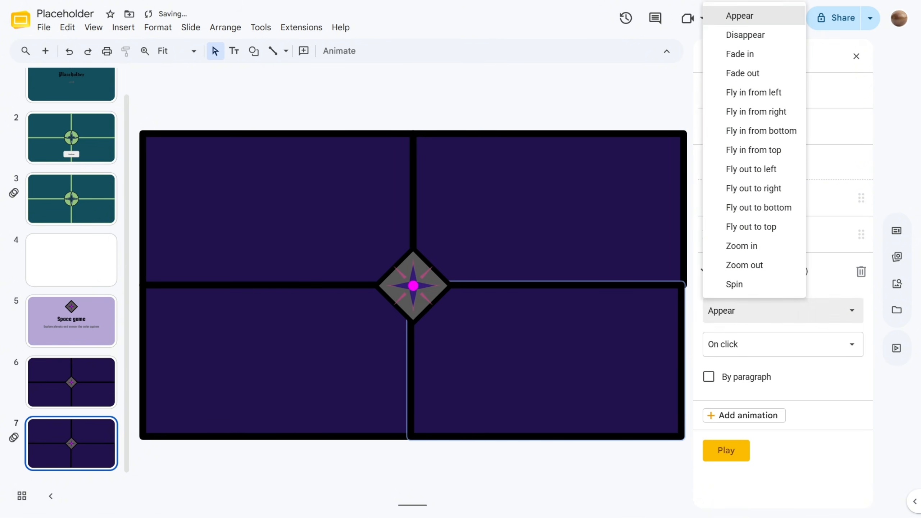
pyautogui.click(758, 207)
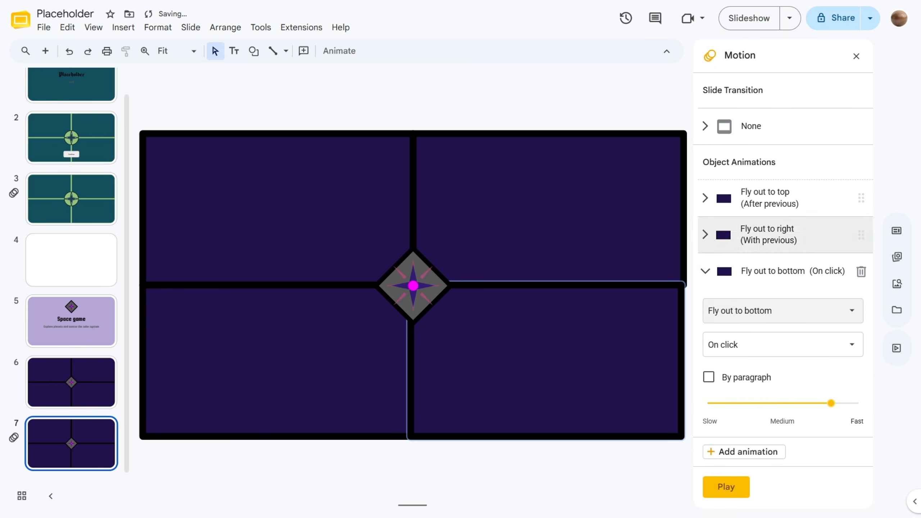
pyautogui.click(779, 344)
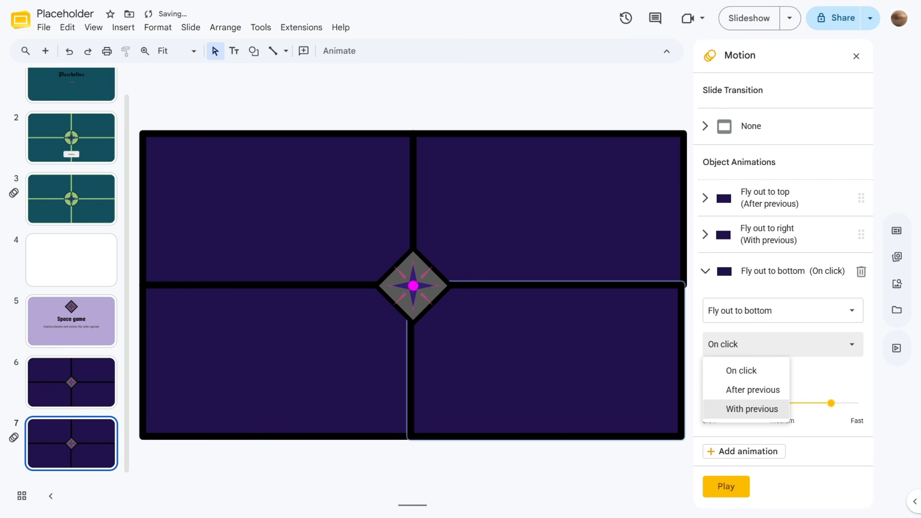
pyautogui.click(752, 409)
pyautogui.moveTo(830, 402); pyautogui.dragTo(846, 402)
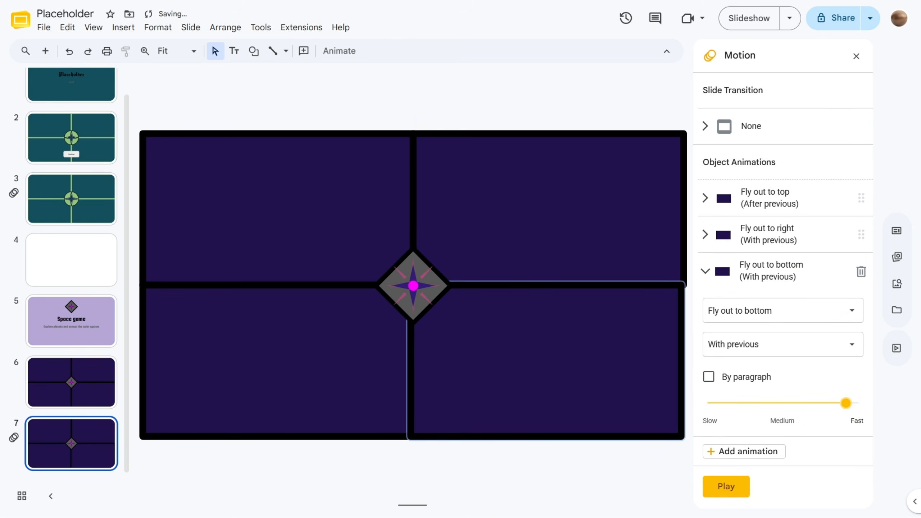
# - Add a Fly out to left animation to the lower-left panel on slide 7, starting With previous, with its duration closer to Fast
pyautogui.click(275, 359)
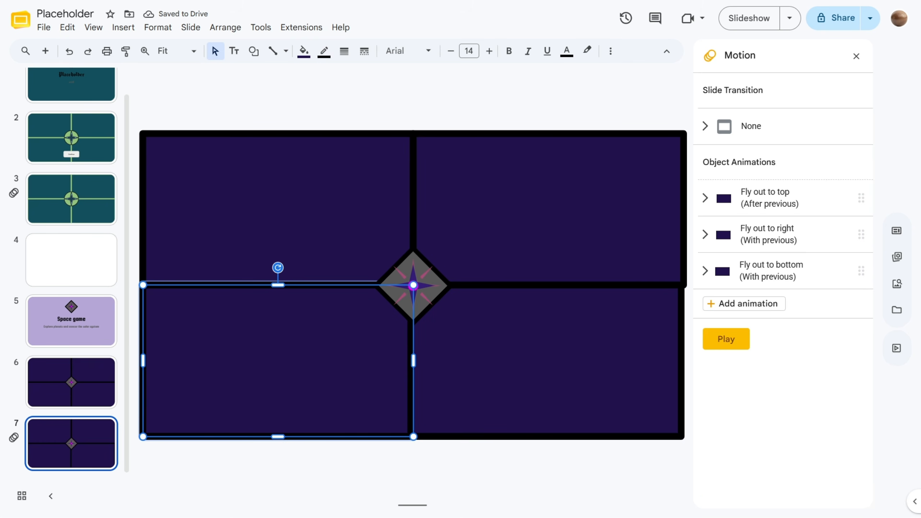
pyautogui.click(744, 302)
pyautogui.click(783, 381)
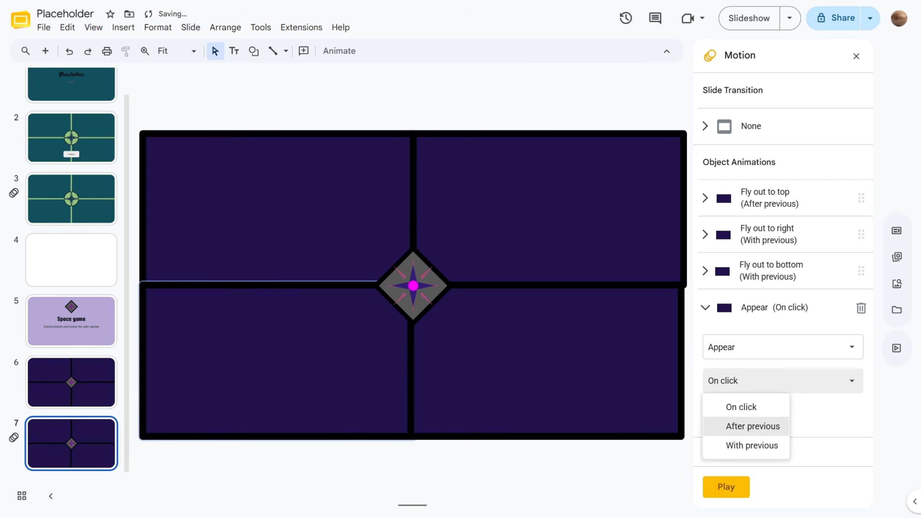
pyautogui.click(747, 443)
pyautogui.click(779, 347)
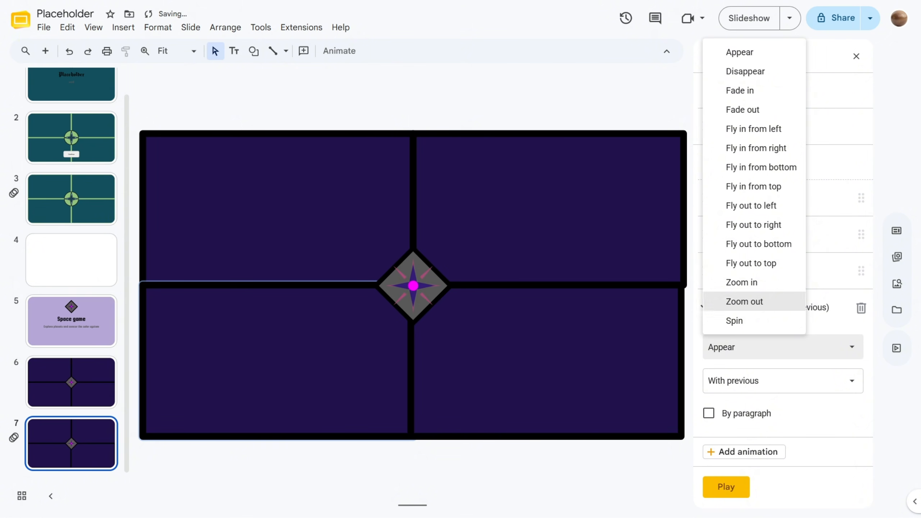
pyautogui.press('Up')
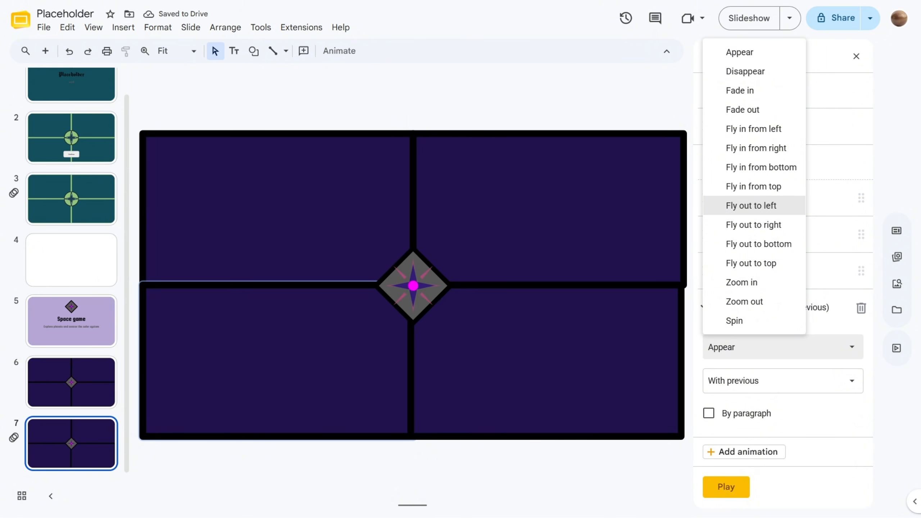
pyautogui.press('Return')
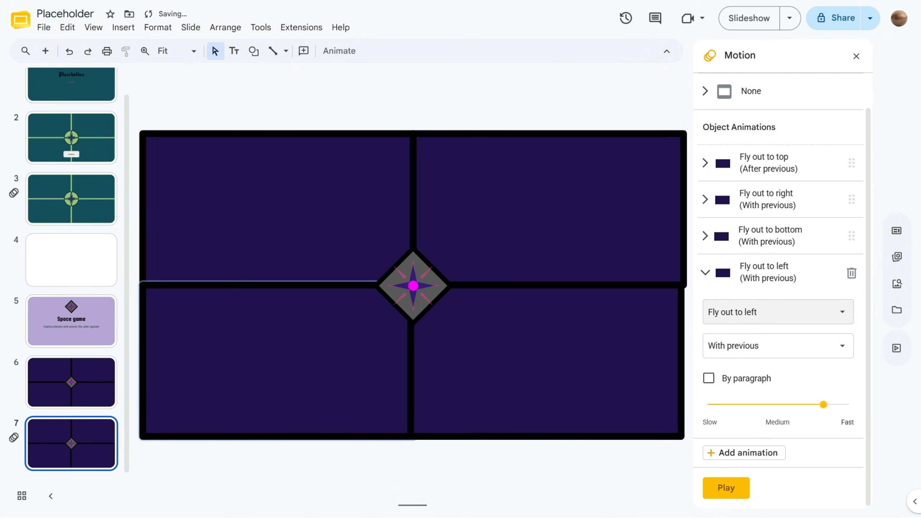
pyautogui.moveTo(823, 405); pyautogui.dragTo(838, 405)
pyautogui.click(327, 468)
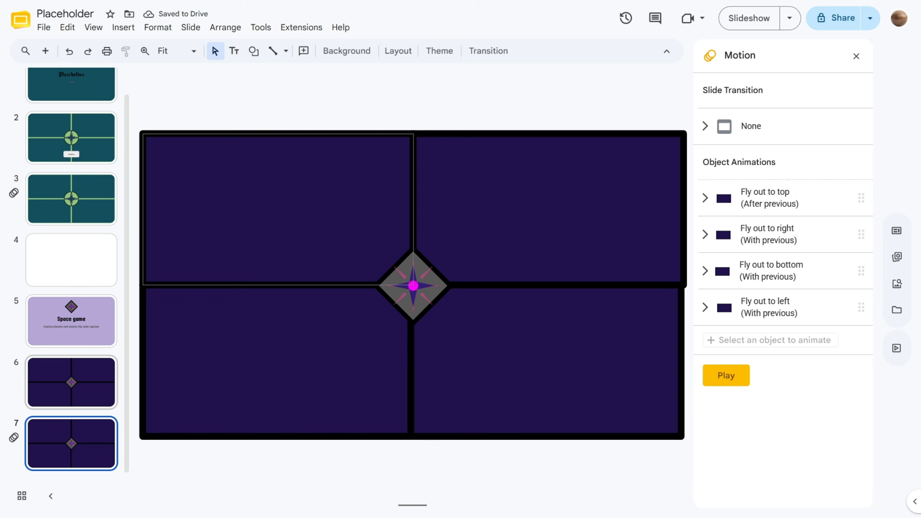
# - Compare slides 6 and 7 by switching between them, ending on slide 7
pyautogui.click(72, 382)
pyautogui.click(72, 444)
pyautogui.click(72, 382)
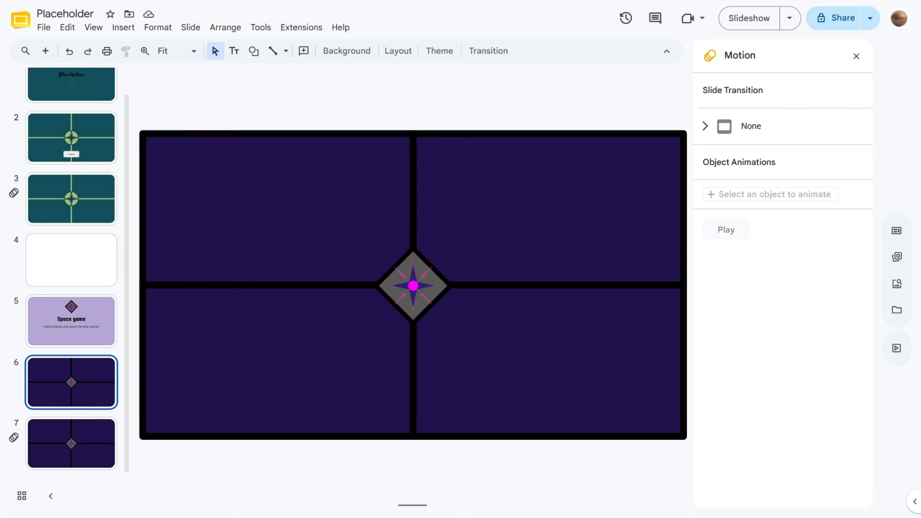
pyautogui.click(72, 444)
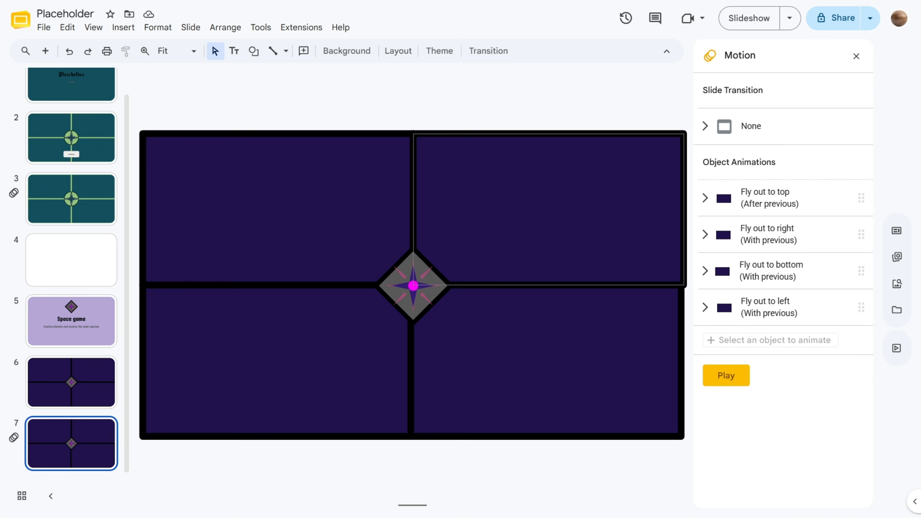
# - Close the motion settings and set the slide zoom to 75% to reveal the area around the slide
pyautogui.click(856, 56)
pyautogui.click(177, 51)
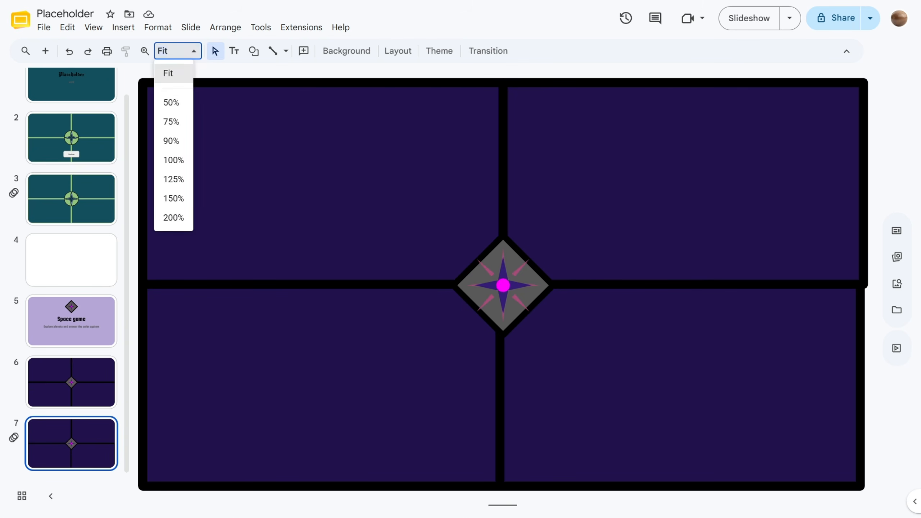
pyautogui.click(171, 102)
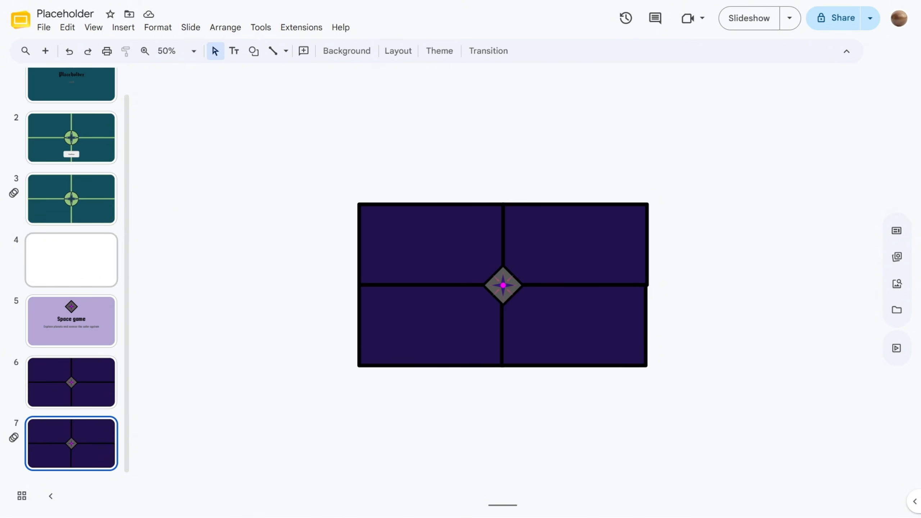
pyautogui.click(167, 51)
pyautogui.click(171, 121)
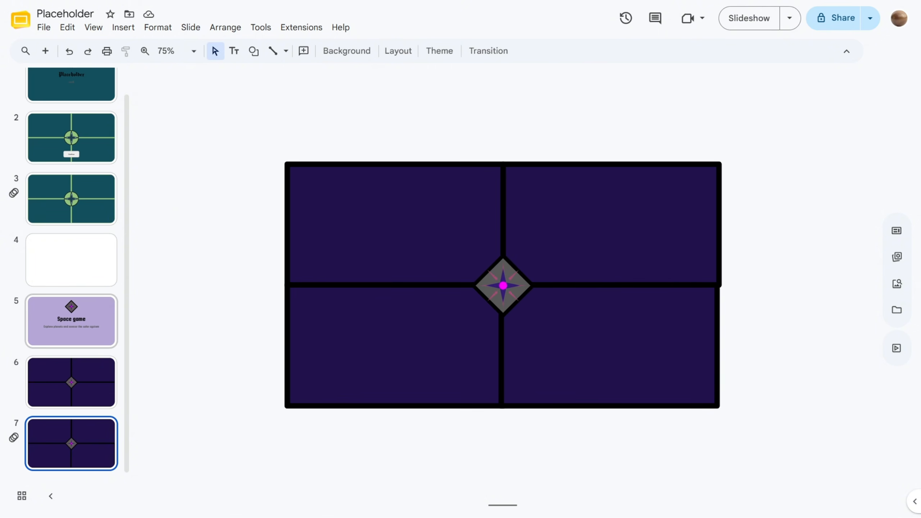
# - Copy the sound icon beside slide 2 to slide 6 and place it outside the slide's left edge
pyautogui.click(71, 321)
pyautogui.scroll(1, 72, 199)
pyautogui.click(71, 163)
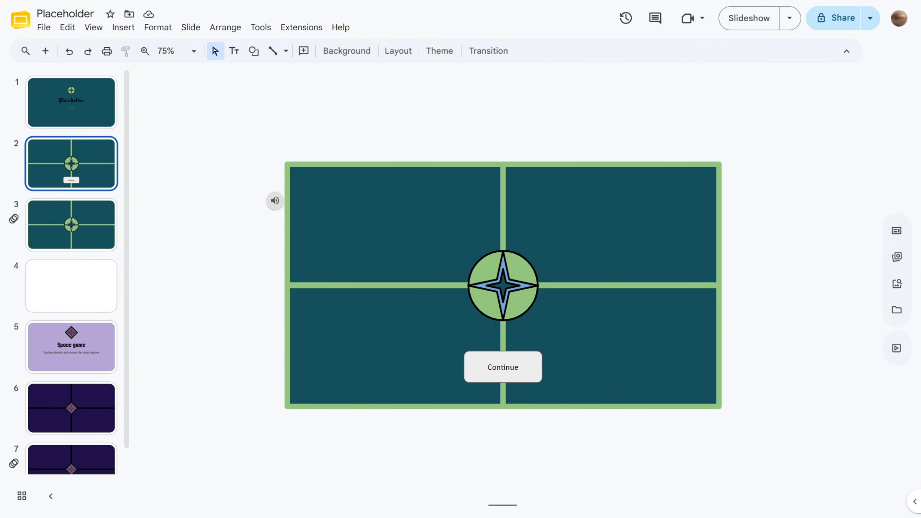
pyautogui.click(72, 102)
pyautogui.click(71, 163)
pyautogui.click(275, 200)
pyautogui.click(71, 408)
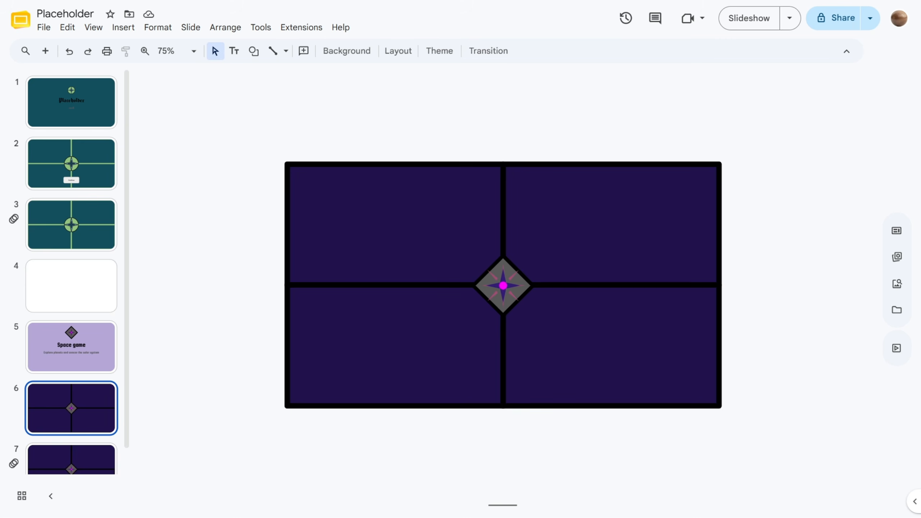
pyautogui.hotkey('ctrl', 'v')
pyautogui.moveTo(275, 200); pyautogui.dragTo(242, 206)
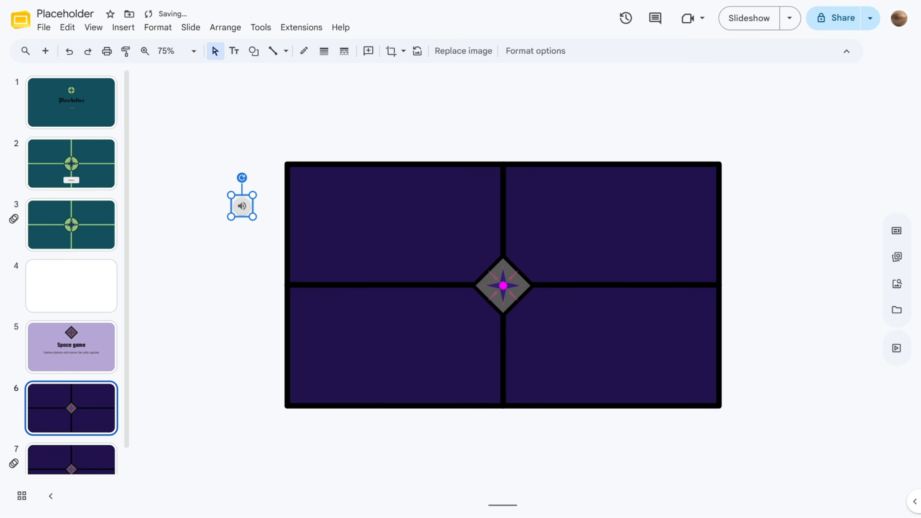
# - Copy both sound icons beside slide 3 to slide 7 and move them slightly farther from the slide's left edge
pyautogui.click(72, 224)
pyautogui.click(250, 211)
pyautogui.keyDown('shift'); pyautogui.click(272, 187); pyautogui.keyUp('shift')
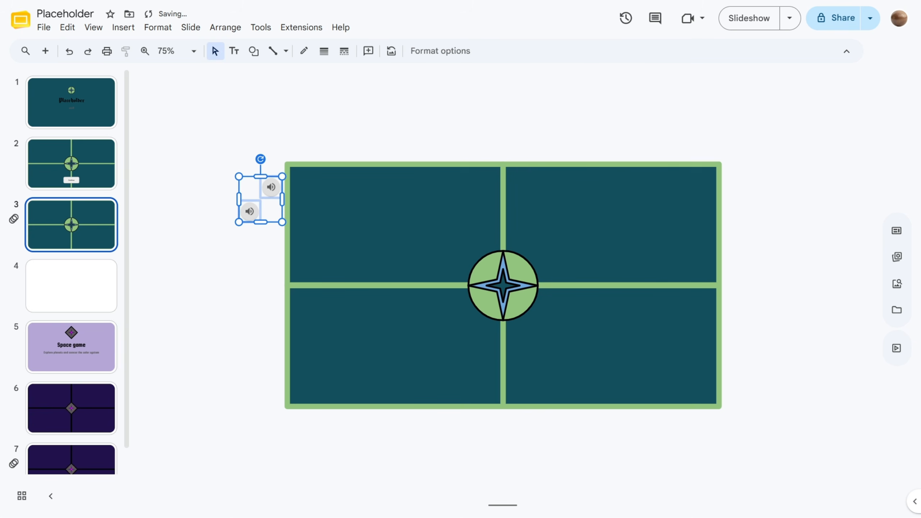
pyautogui.scroll(-1, 71, 426)
pyautogui.click(72, 433)
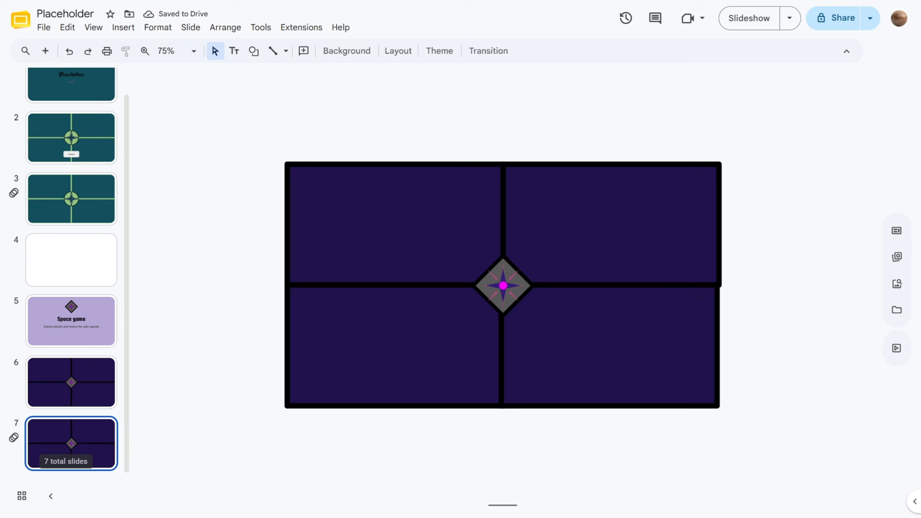
pyautogui.hotkey('ctrl', 'v')
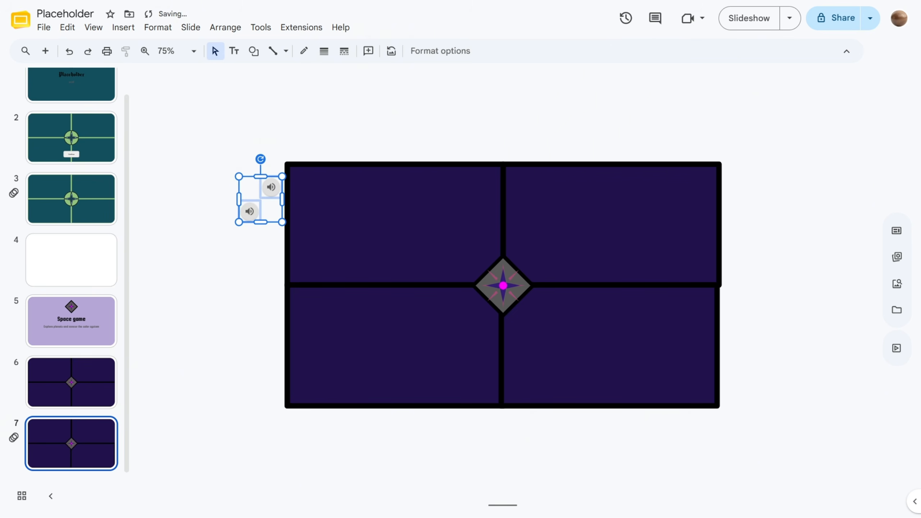
pyautogui.moveTo(271, 187); pyautogui.dragTo(261, 192)
pyautogui.click(217, 250)
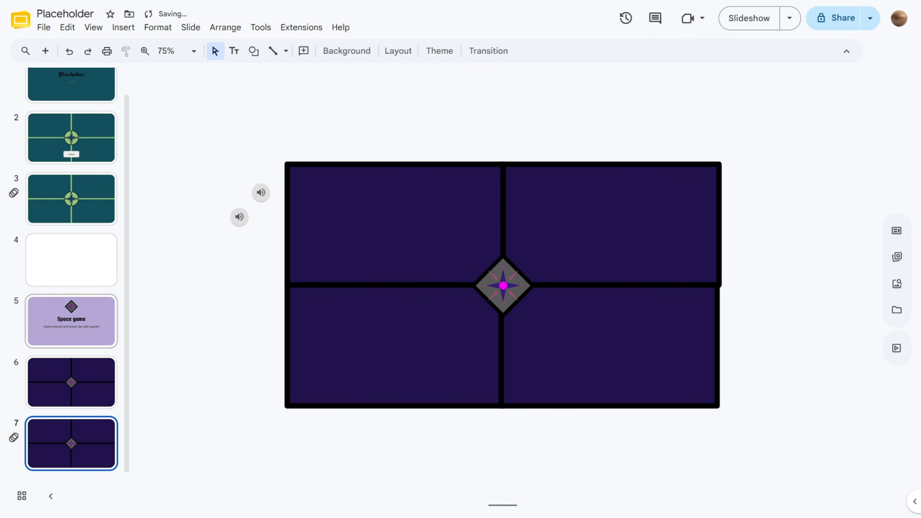
# - Present the space game from its title slide 5 through the transition on slide 7, then exit the slideshow
pyautogui.click(71, 321)
pyautogui.click(72, 382)
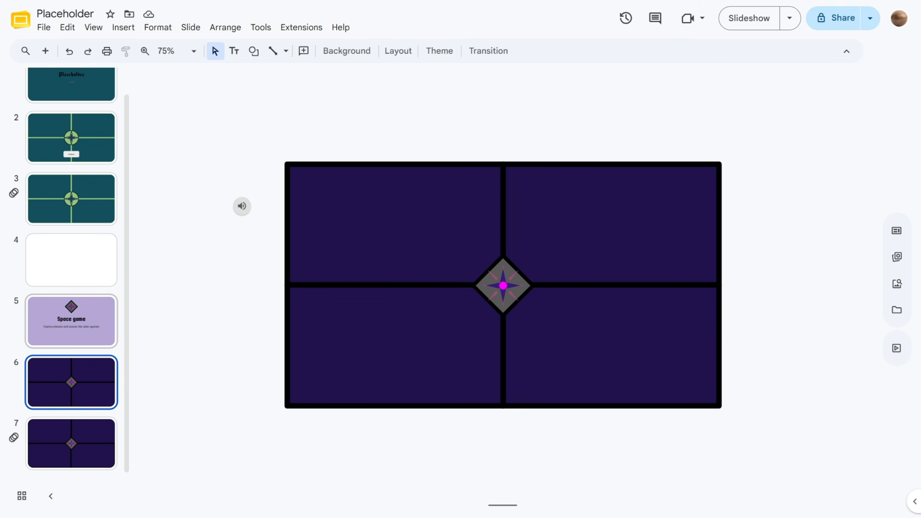
pyautogui.click(71, 321)
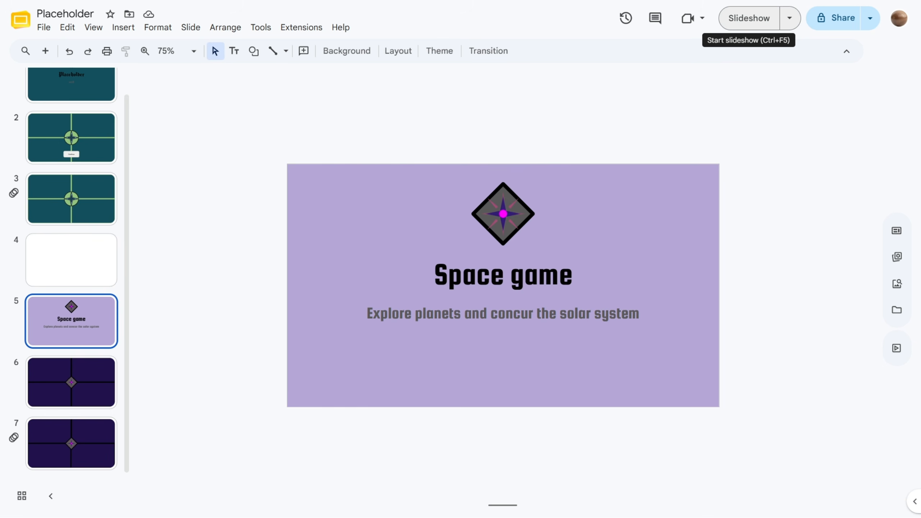
pyautogui.click(749, 18)
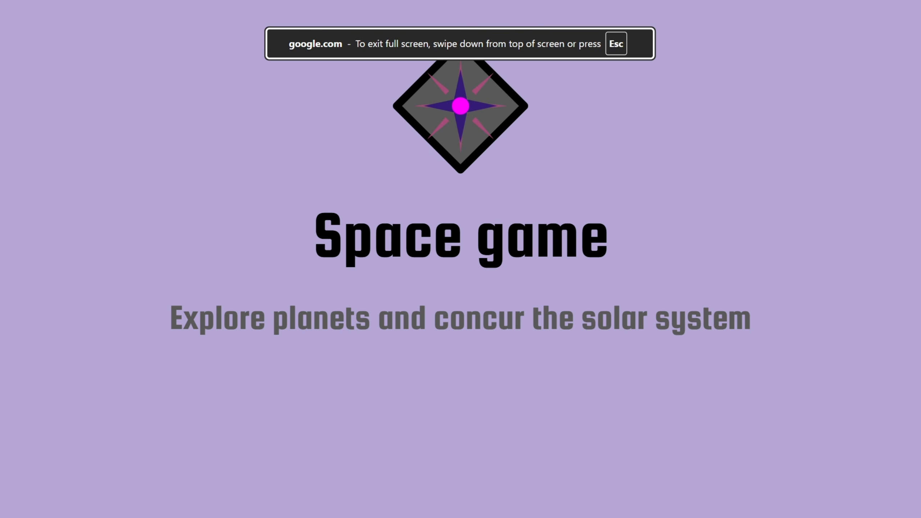
pyautogui.press('Right')
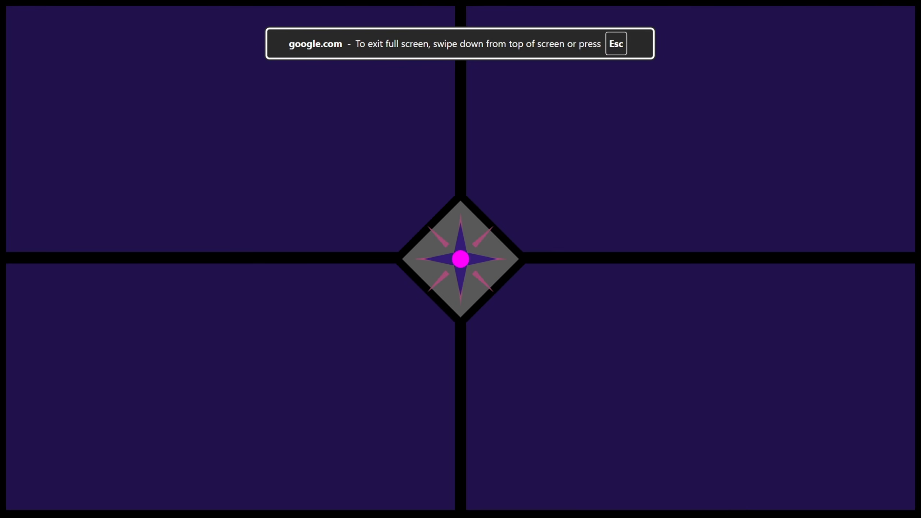
pyautogui.press('Right')
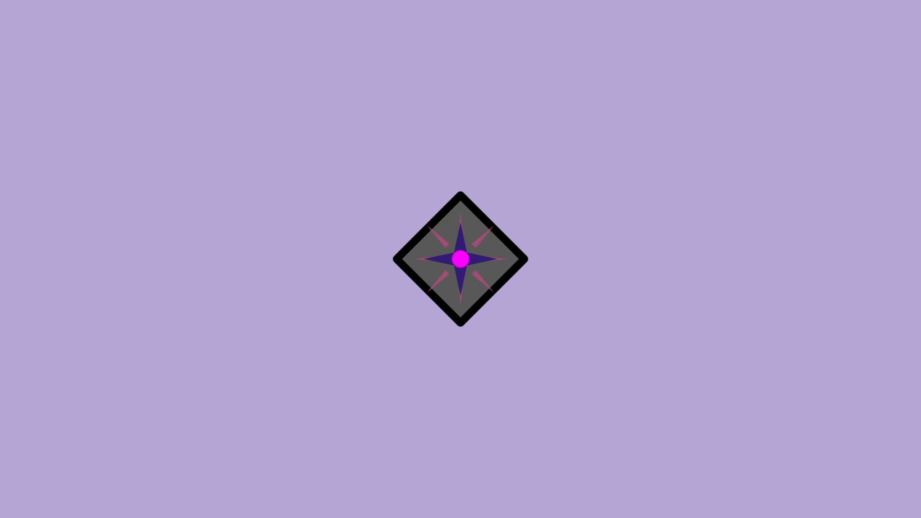
pyautogui.press('Escape')
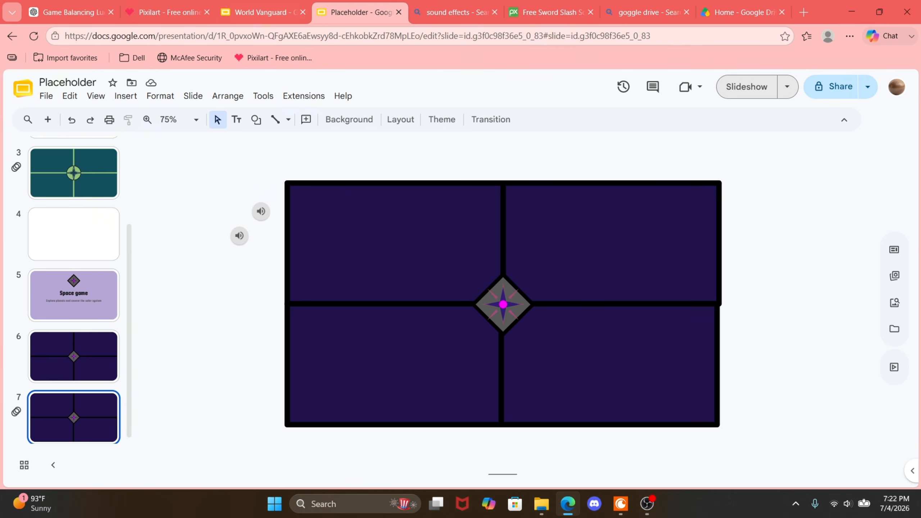
# - Switch to the World Vanguard presentation and present slides 10 through 12 to view its finished panel transition, then exit the slideshow
pyautogui.click(264, 12)
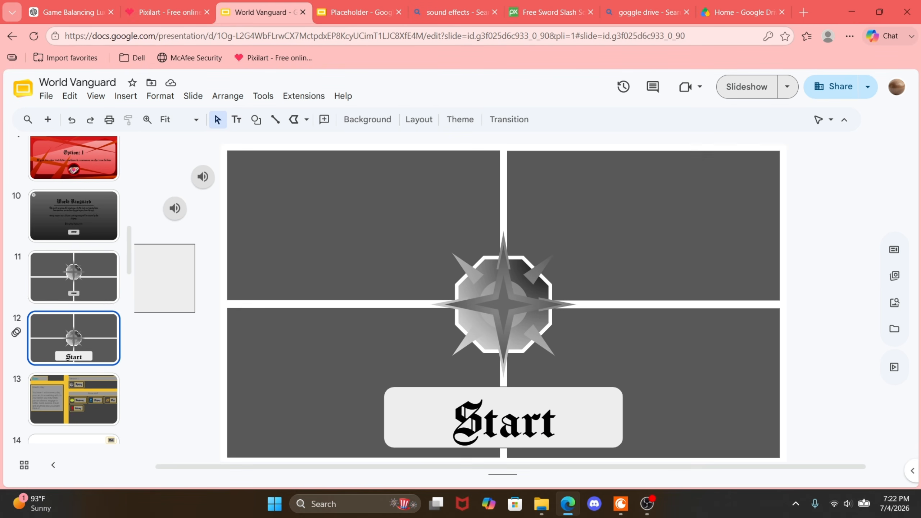
pyautogui.click(74, 216)
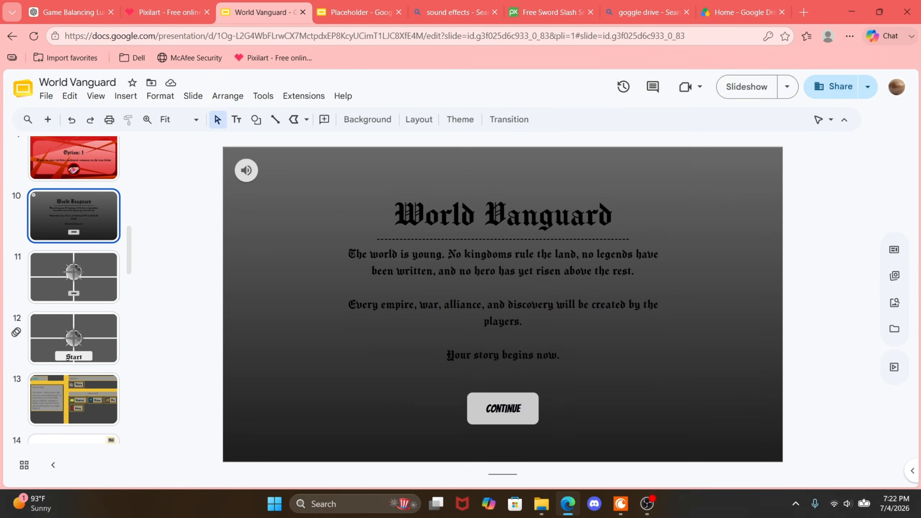
pyautogui.click(747, 86)
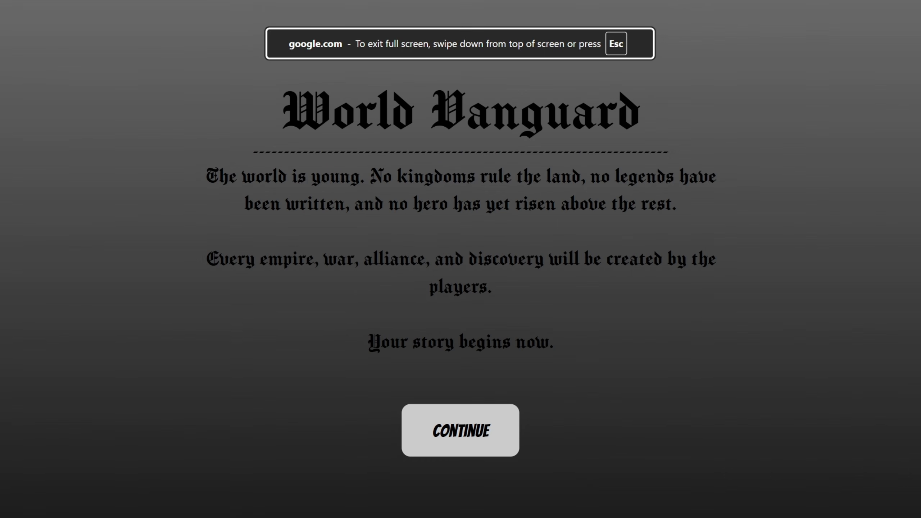
pyautogui.press('Right')
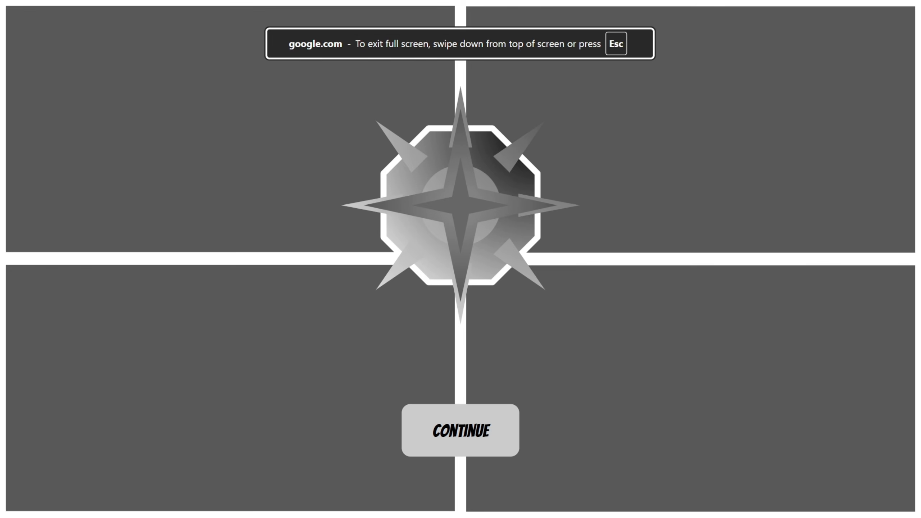
pyautogui.press('Right')
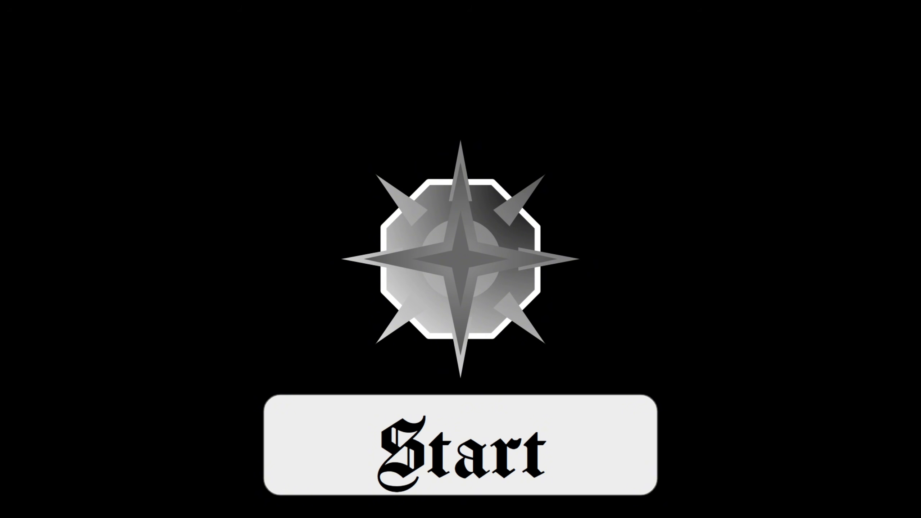
pyautogui.press('Escape')
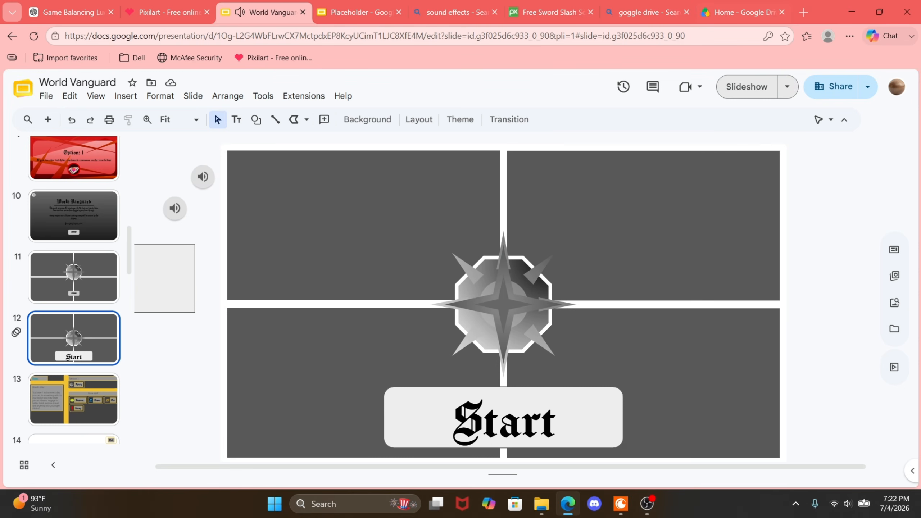
# - Switch to the Placeholder presentation and add a small square outside slide 7's left edge, below the sound icons
pyautogui.hotkey('ctrl', 'Tab')
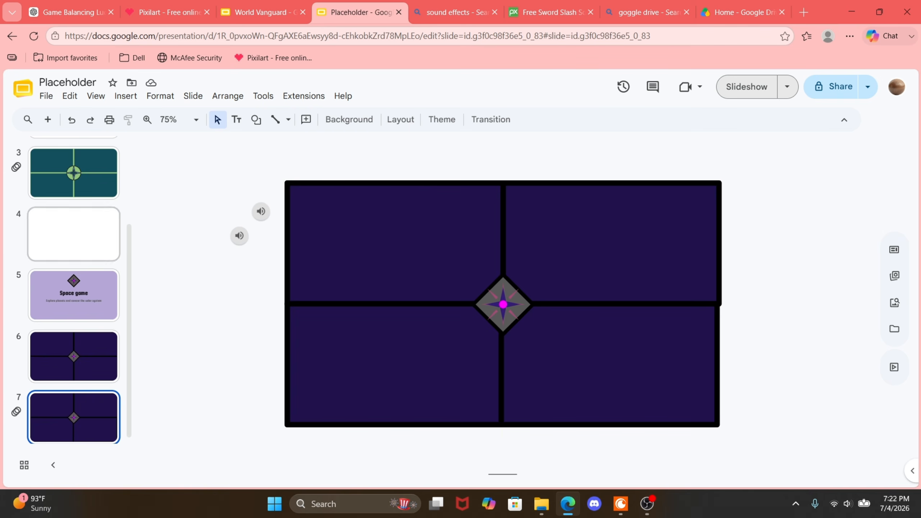
pyautogui.click(256, 119)
pyautogui.moveTo(290, 142)
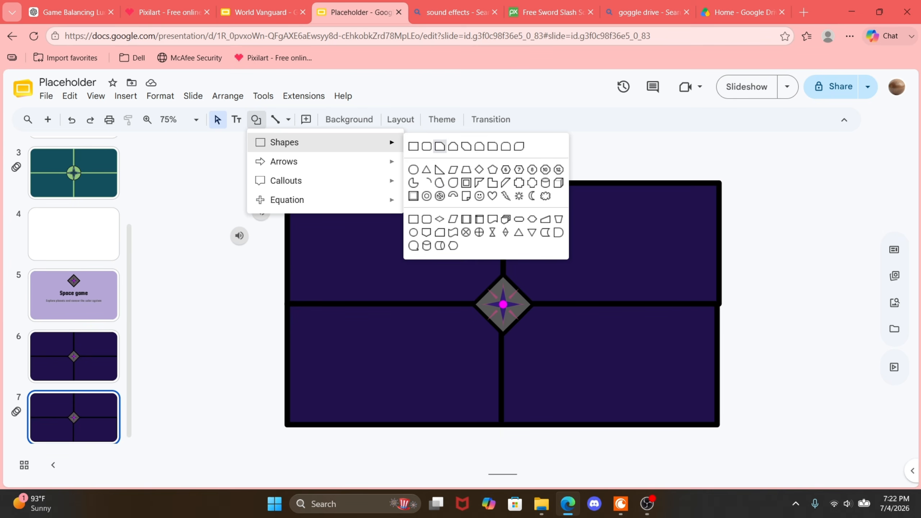
pyautogui.click(413, 147)
pyautogui.moveTo(259, 276)
pyautogui.mouseDown()
pyautogui.moveTo(302, 321)
pyautogui.moveTo(216, 335)
pyautogui.mouseUp()
# - Animate the small off-slide square with Fade out, set to After previous with a 0.3-second duration
pyautogui.click(751, 119)
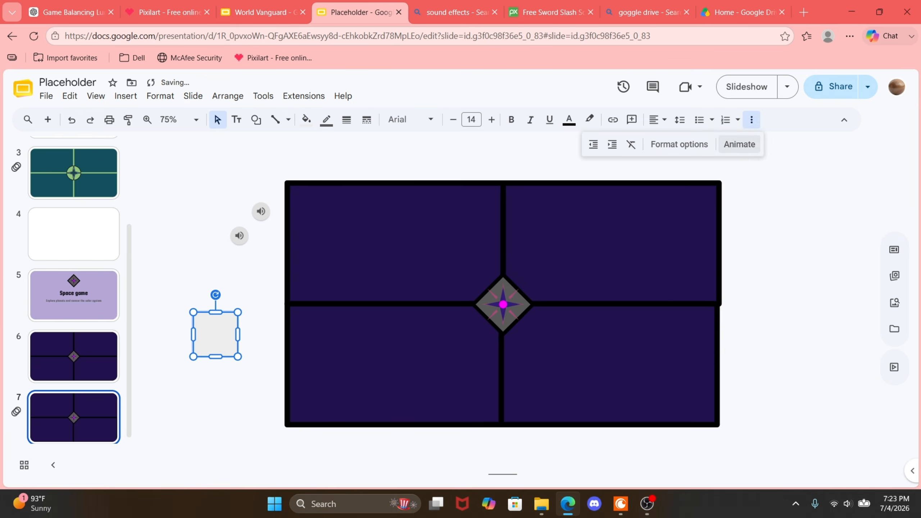
pyautogui.click(735, 144)
pyautogui.click(762, 316)
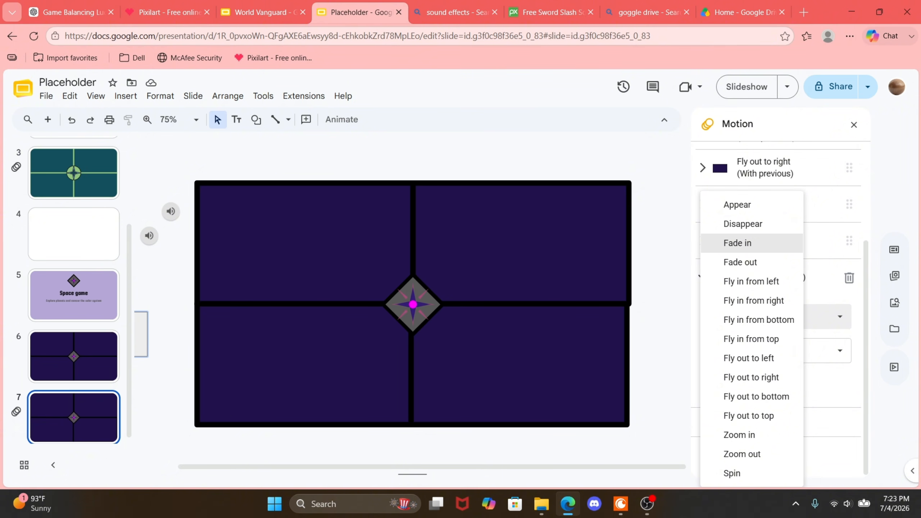
pyautogui.click(740, 261)
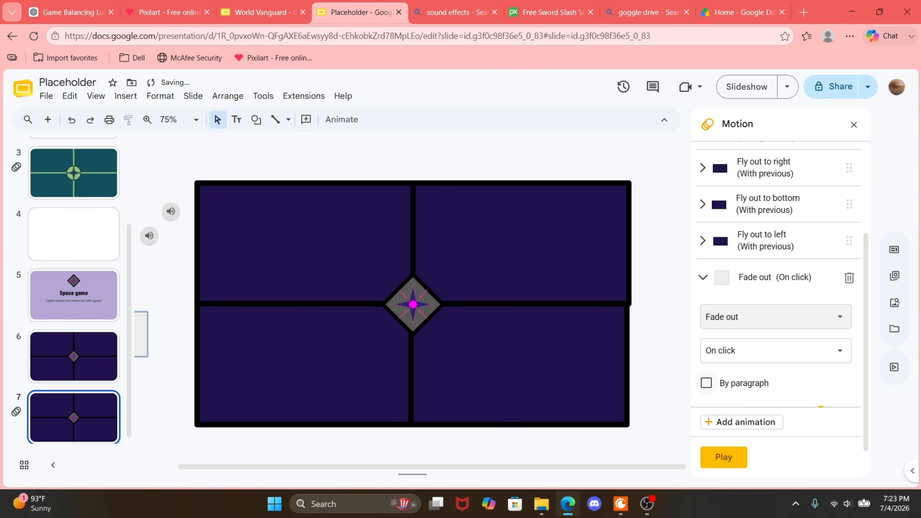
pyautogui.click(776, 350)
pyautogui.click(736, 395)
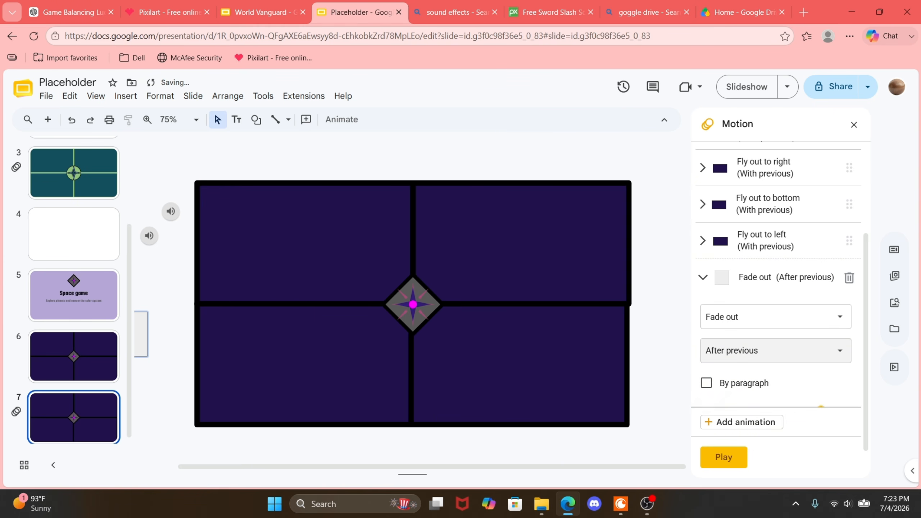
pyautogui.scroll(-1, 776, 276)
pyautogui.moveTo(821, 374); pyautogui.dragTo(840, 373)
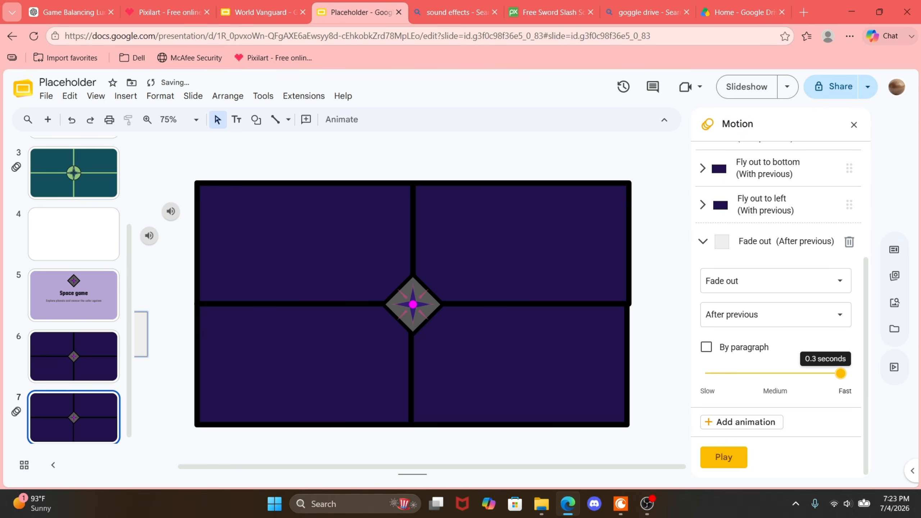
pyautogui.click(660, 358)
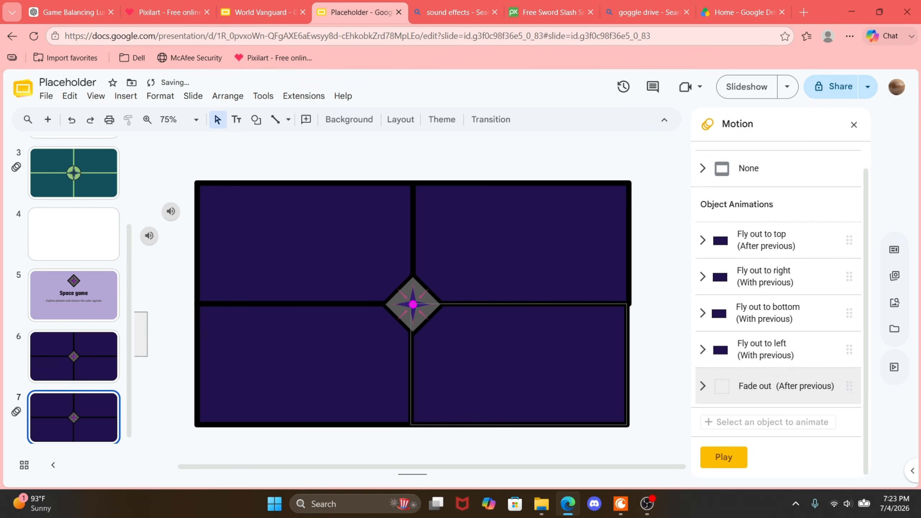
# - Animate slide 7's centre diamond emblem with Fade in, set to After previous, and close the animation settings
pyautogui.click(438, 305)
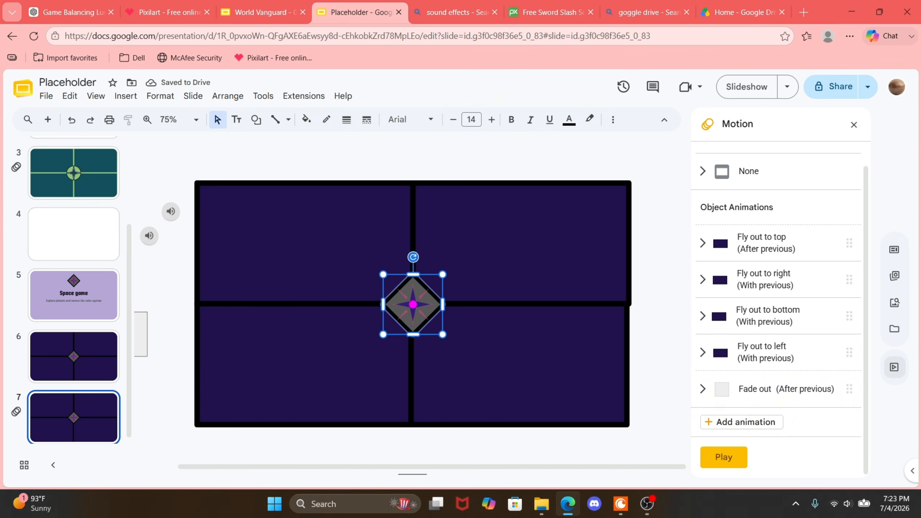
pyautogui.click(741, 422)
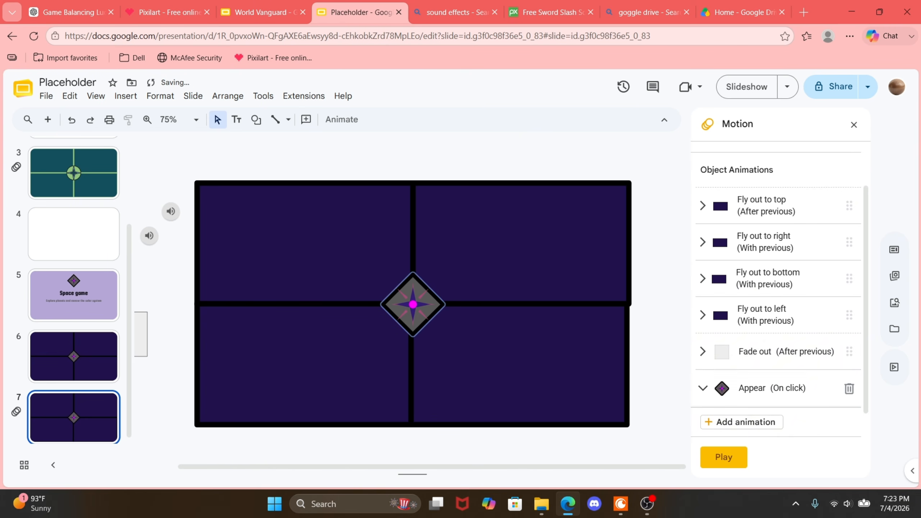
pyautogui.scroll(-3, 758, 379)
pyautogui.click(762, 339)
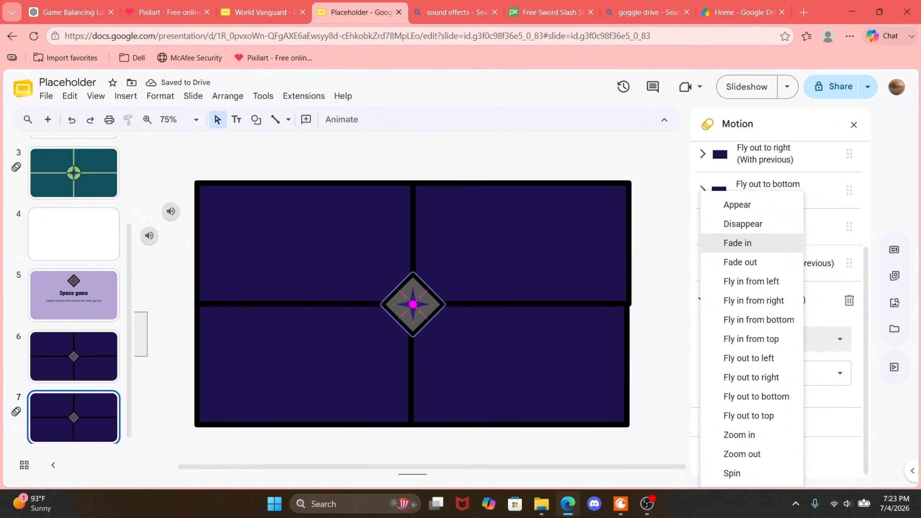
pyautogui.click(737, 243)
pyautogui.click(761, 373)
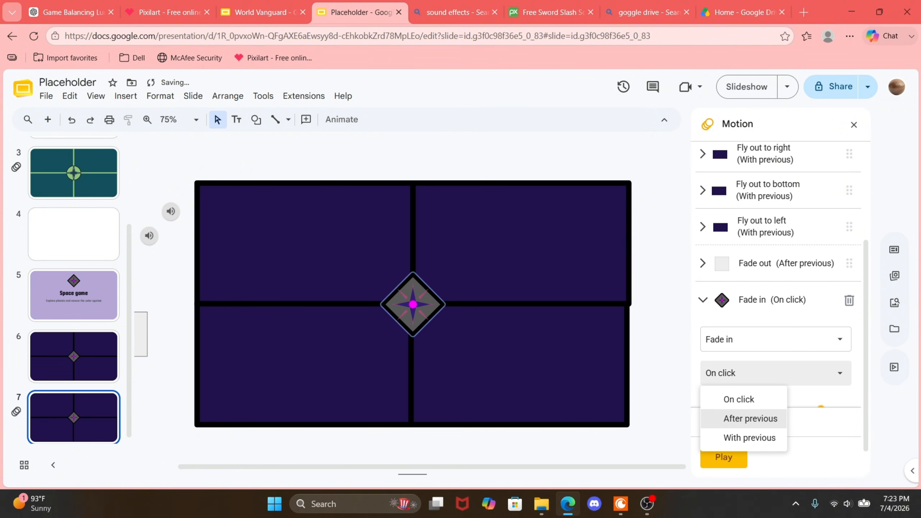
pyautogui.click(750, 418)
pyautogui.click(702, 300)
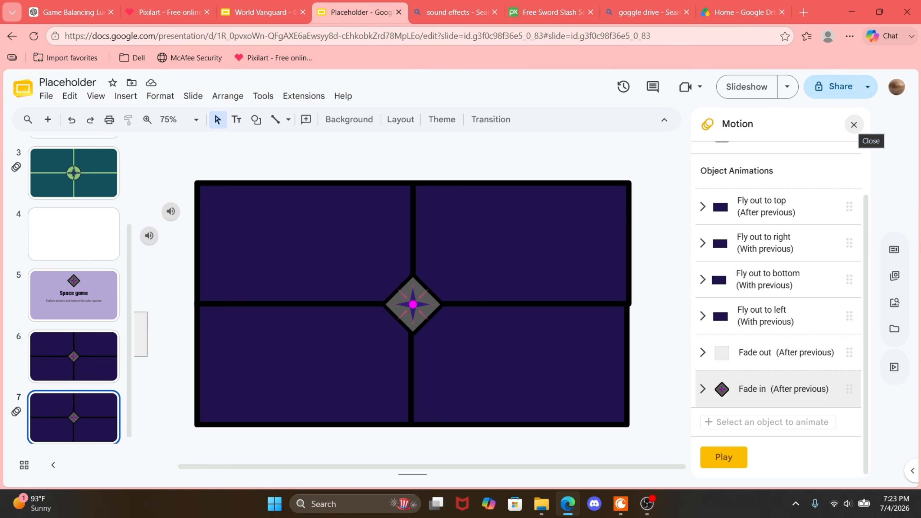
pyautogui.click(854, 124)
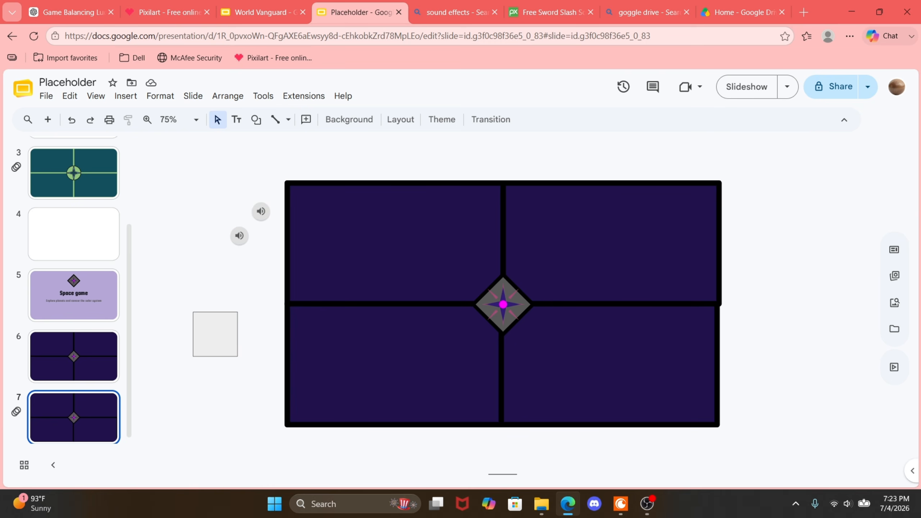
# - Draw a rectangle covering all four panels of slide 7 and make its border transparent
pyautogui.click(256, 120)
pyautogui.moveTo(284, 142)
pyautogui.click(413, 146)
pyautogui.click(379, 188)
pyautogui.moveTo(402, 211); pyautogui.dragTo(720, 426)
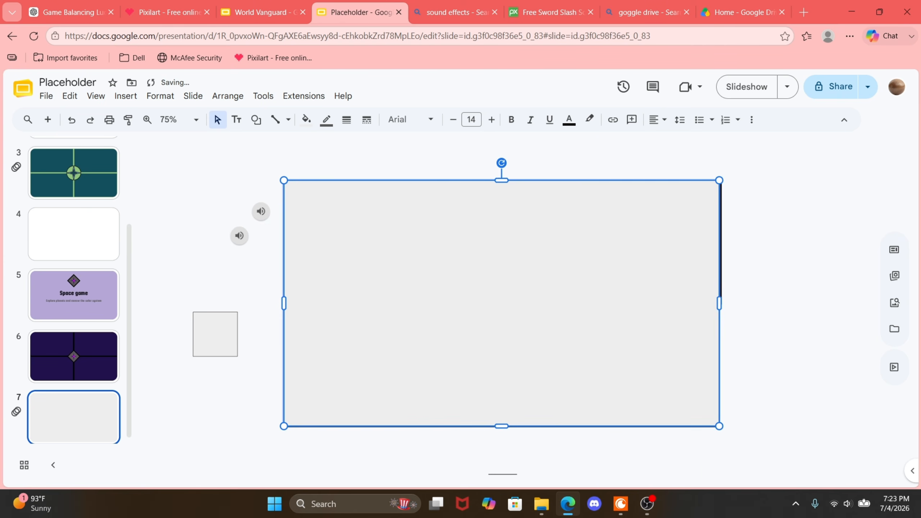
pyautogui.click(326, 120)
pyautogui.click(369, 359)
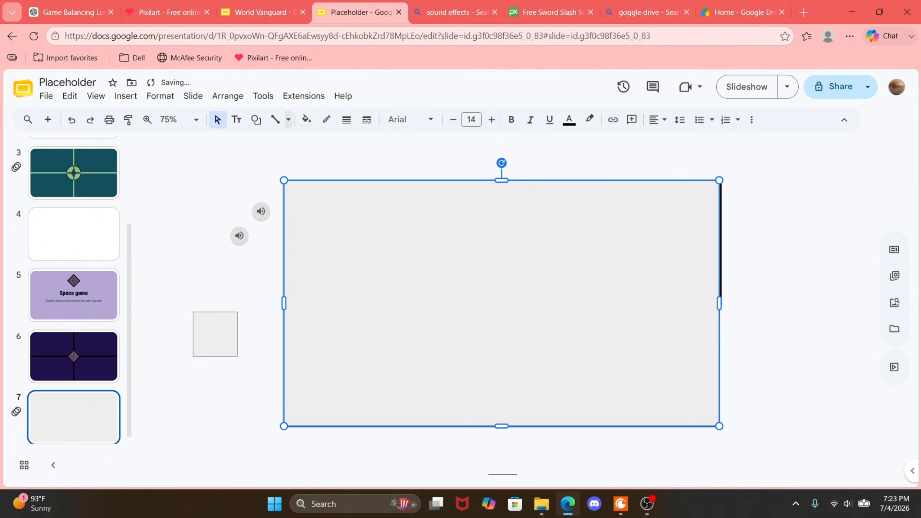
# - Fill the slide-sized rectangle with bright purple and send it to the back, behind the panels
pyautogui.click(307, 119)
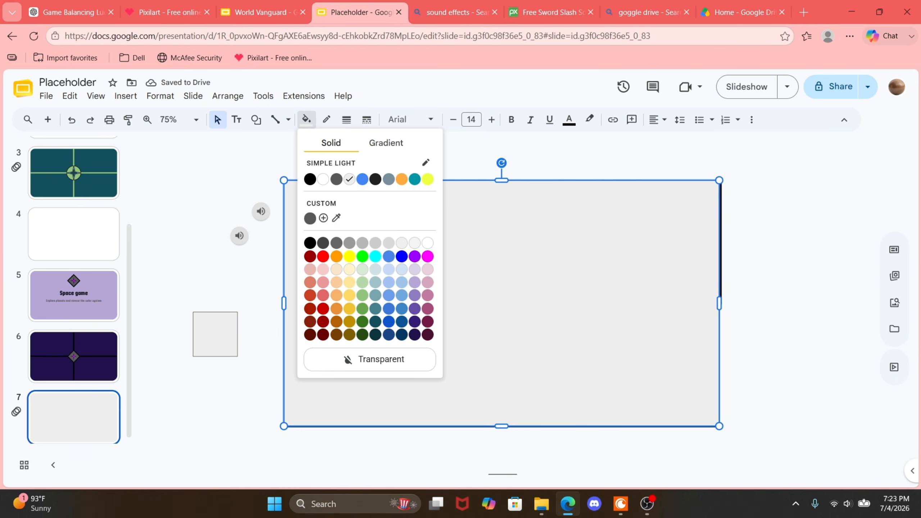
pyautogui.click(415, 256)
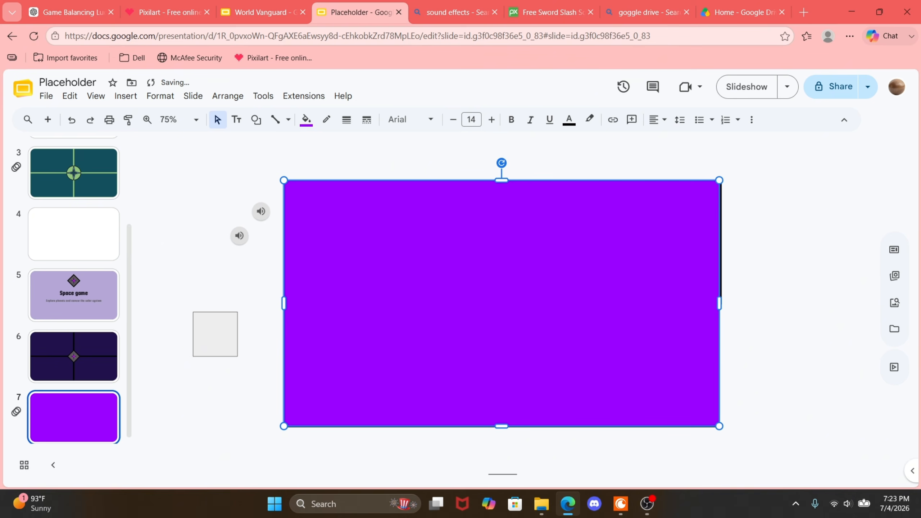
pyautogui.rightClick(594, 303)
pyautogui.moveTo(622, 304)
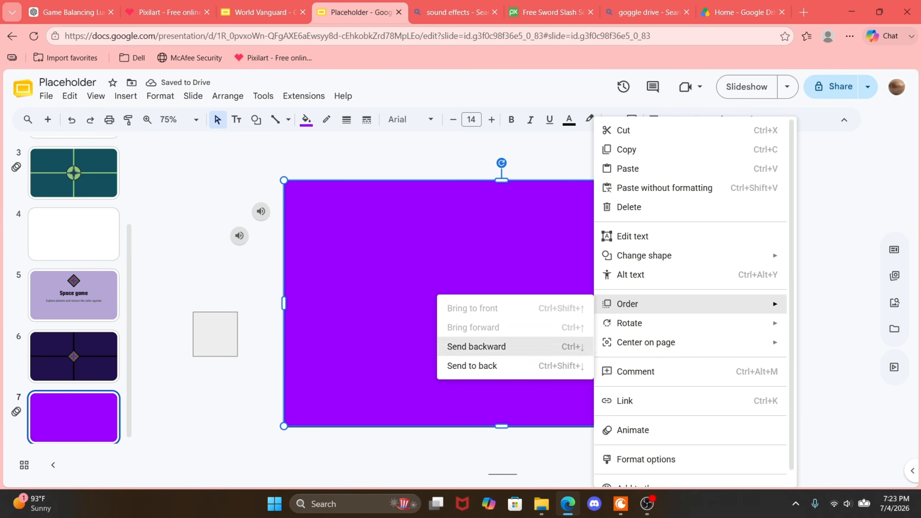
pyautogui.click(472, 365)
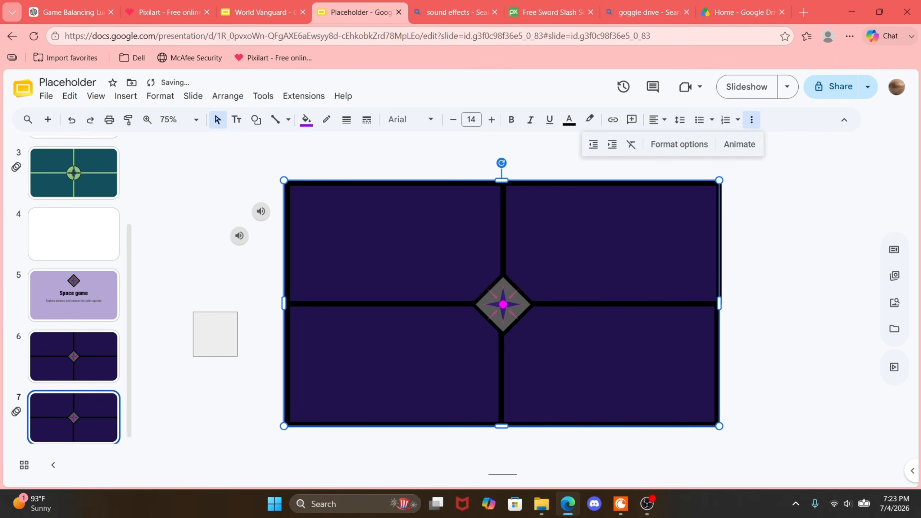
# - Animate the purple background rectangle with Fade in, set to After previous at nearly the fastest speed
pyautogui.click(739, 144)
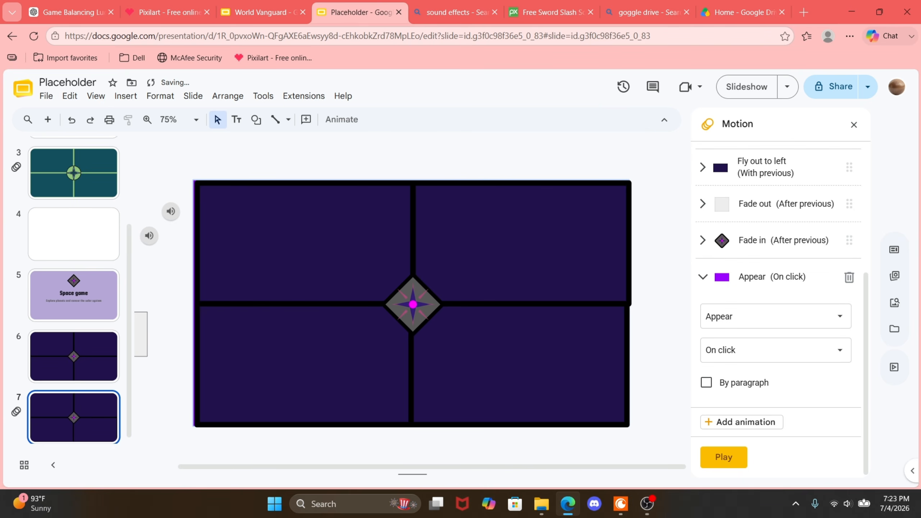
pyautogui.click(762, 316)
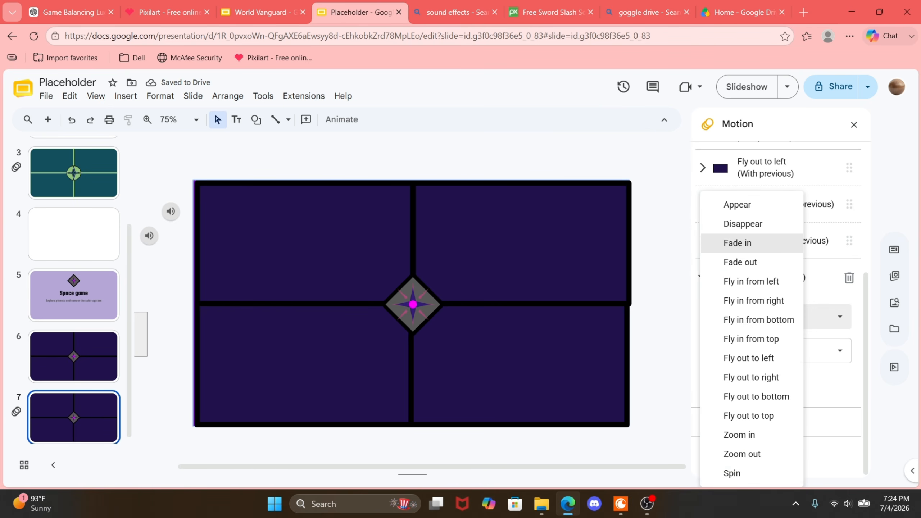
pyautogui.click(737, 242)
pyautogui.click(776, 351)
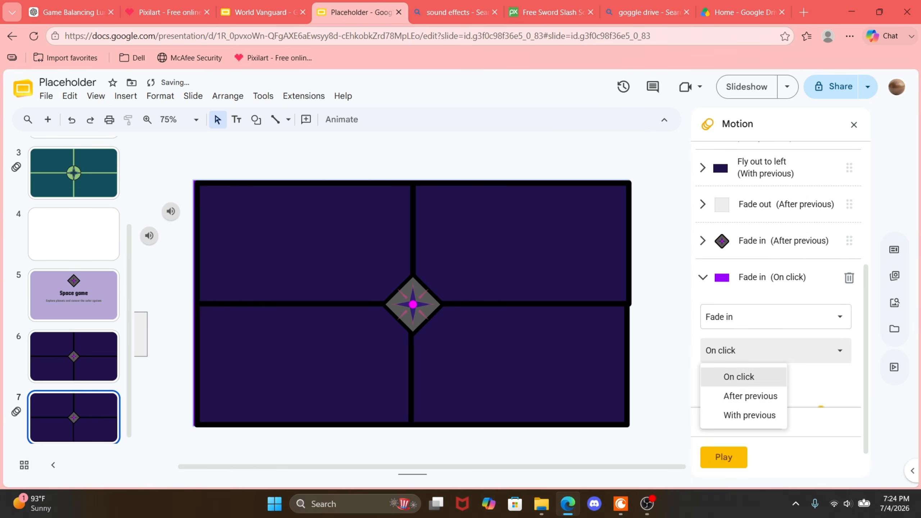
pyautogui.click(747, 395)
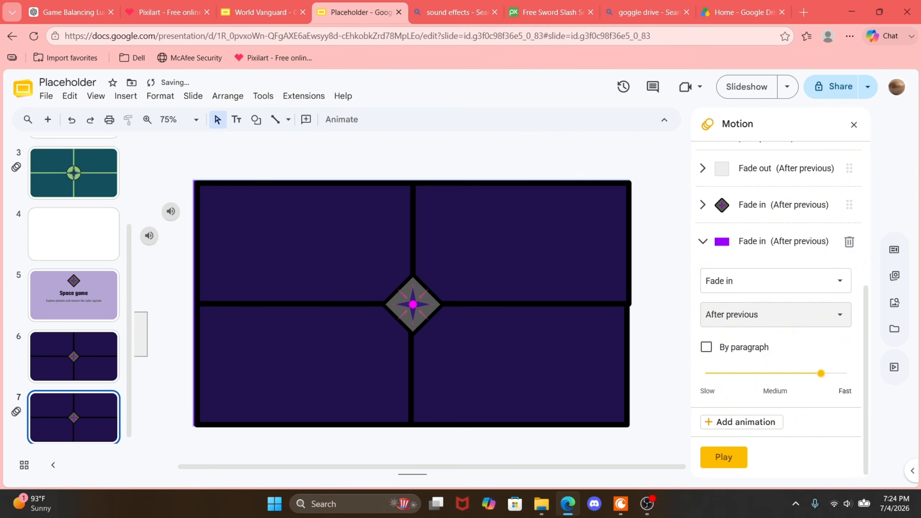
pyautogui.moveTo(821, 373); pyautogui.dragTo(843, 373)
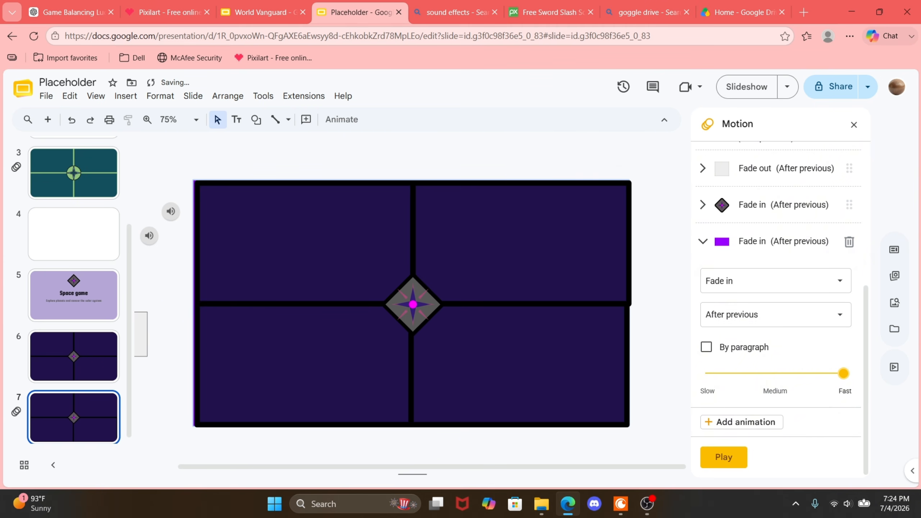
pyautogui.click(703, 242)
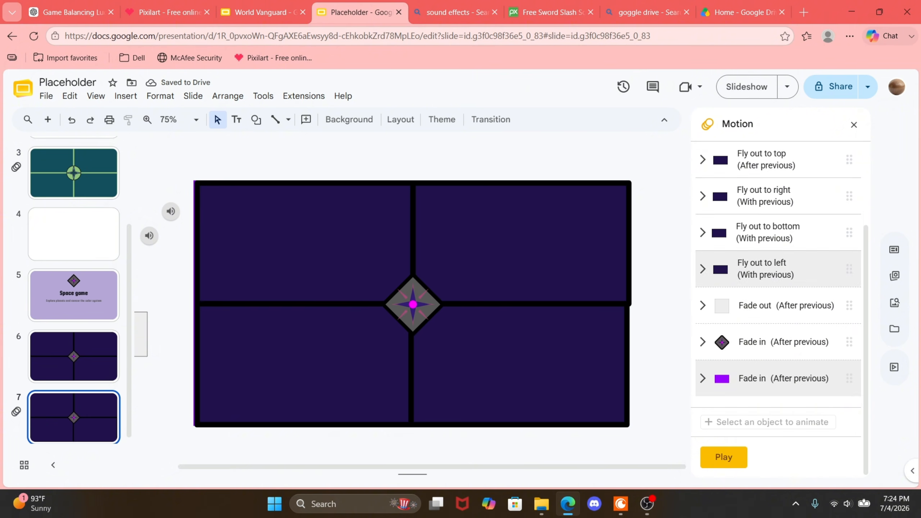
# - Add a second animation to the off-slide grey square: Fade in, After previous, at the fastest speed
pyautogui.click(772, 317)
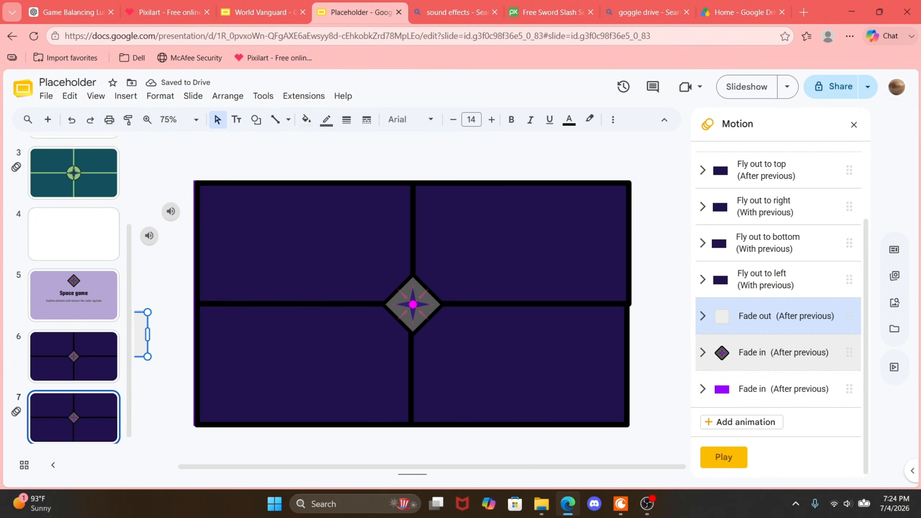
pyautogui.click(743, 422)
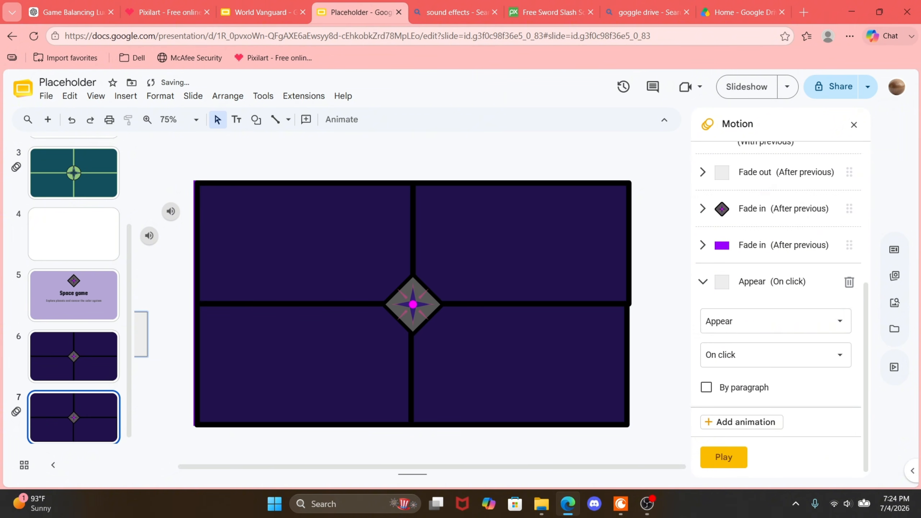
pyautogui.click(754, 320)
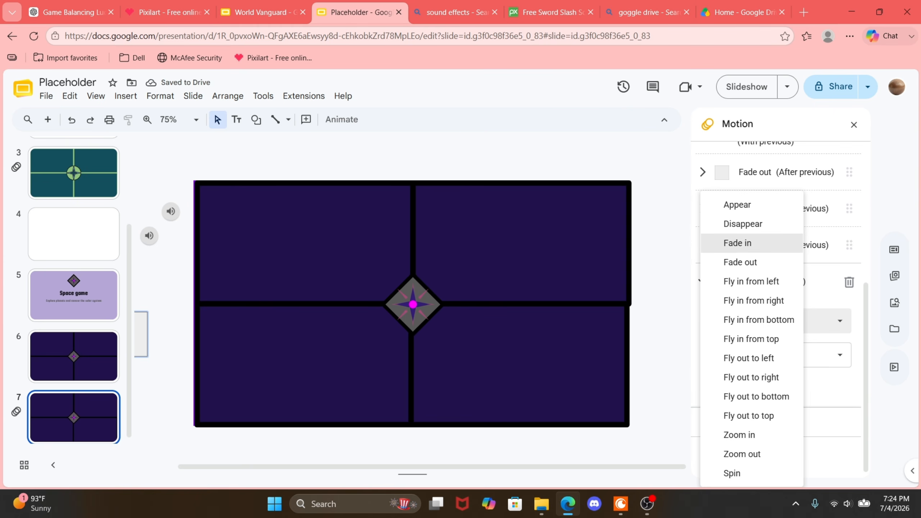
pyautogui.click(737, 243)
pyautogui.click(775, 355)
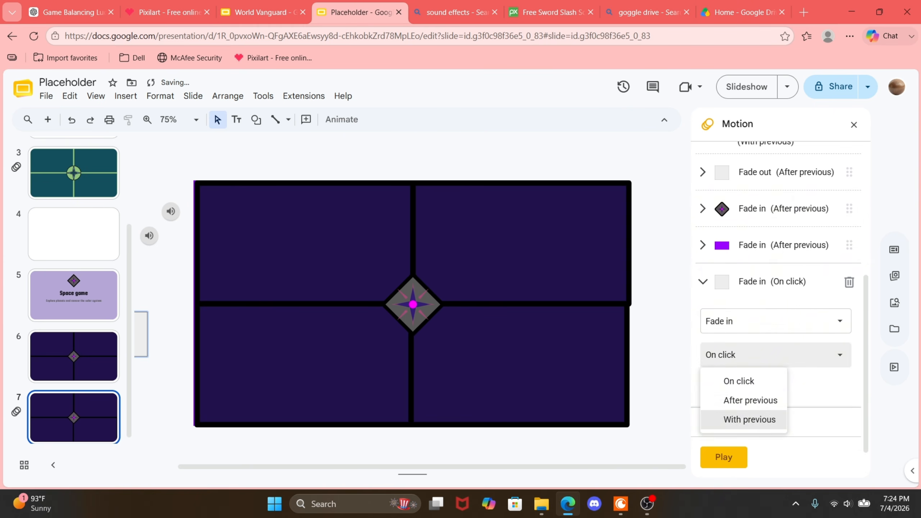
pyautogui.click(736, 399)
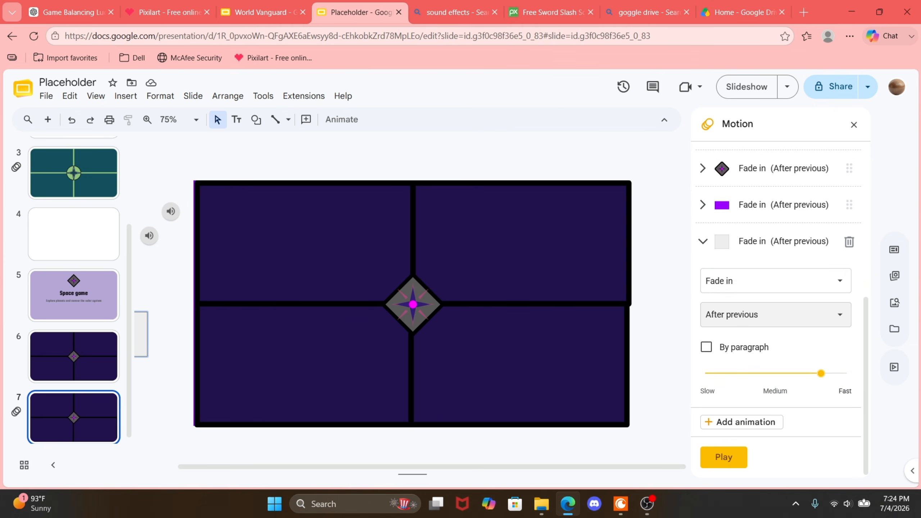
pyautogui.moveTo(821, 373); pyautogui.dragTo(846, 374)
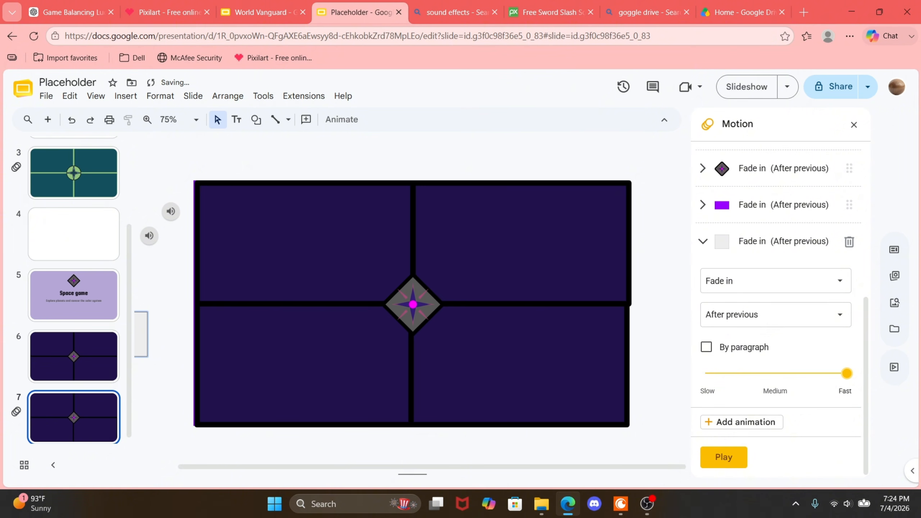
pyautogui.click(784, 242)
pyautogui.click(783, 348)
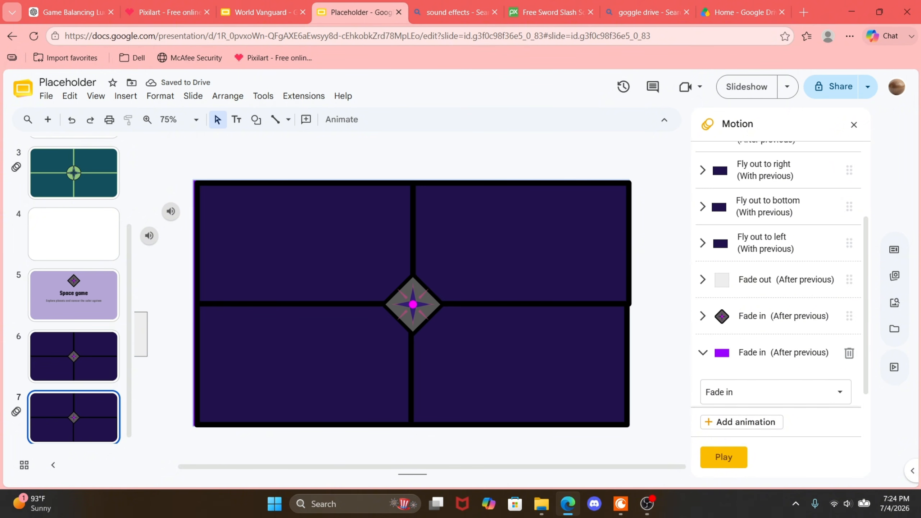
pyautogui.scroll(-1, 783, 349)
pyautogui.scroll(-2, 762, 348)
pyautogui.click(742, 422)
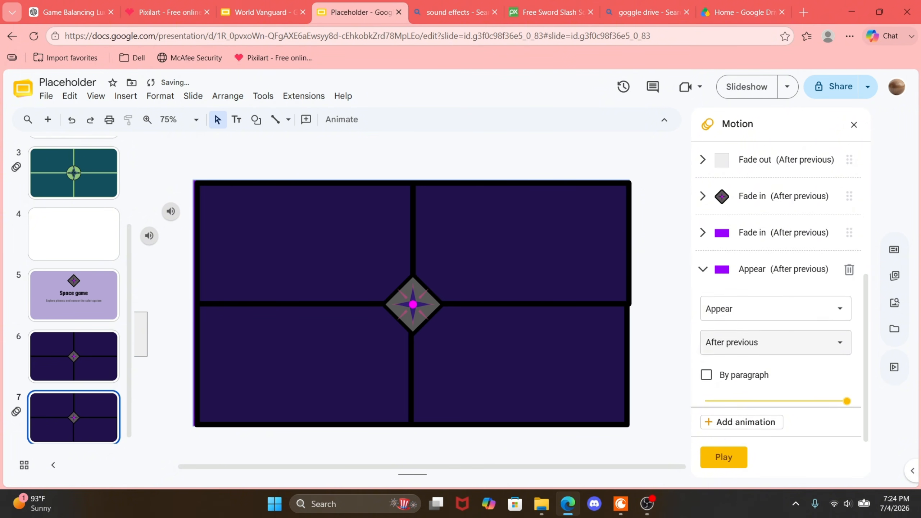
pyautogui.click(762, 306)
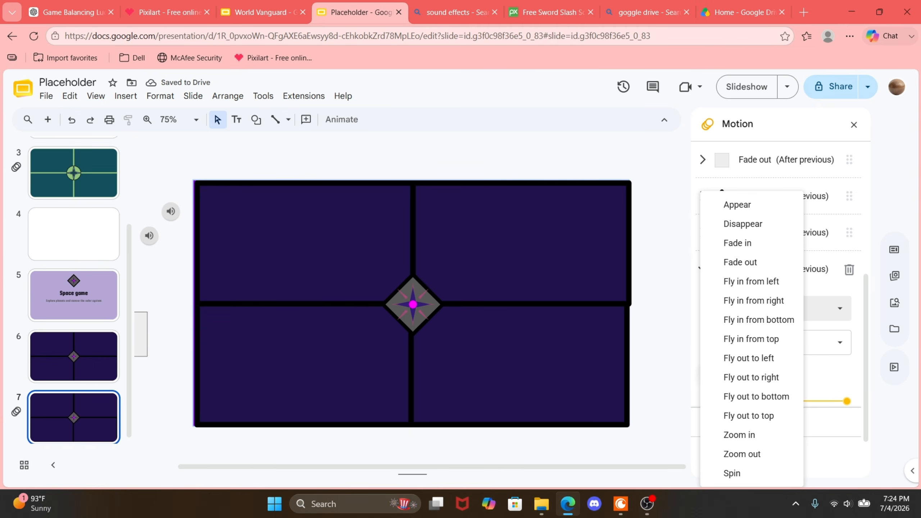
pyautogui.click(698, 375)
pyautogui.scroll(1, 779, 208)
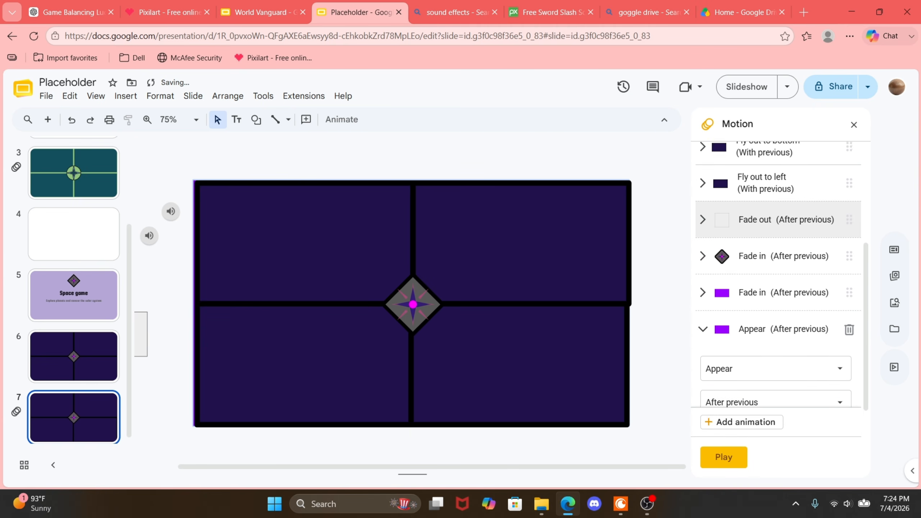
pyautogui.scroll(-2, 779, 207)
pyautogui.click(849, 210)
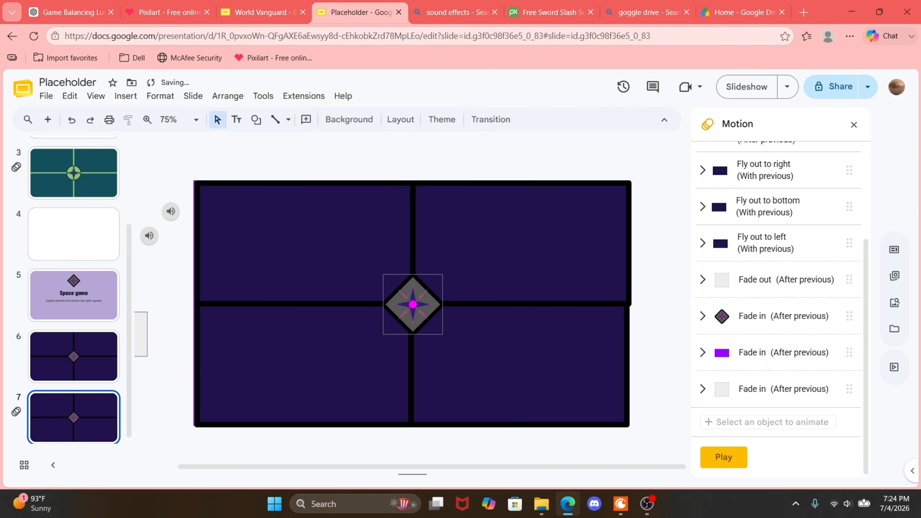
# - Add a second animation to the purple background rectangle, ordered after the grey square's Fade in: Fade out, After previous, at the fastest speed
pyautogui.click(783, 352)
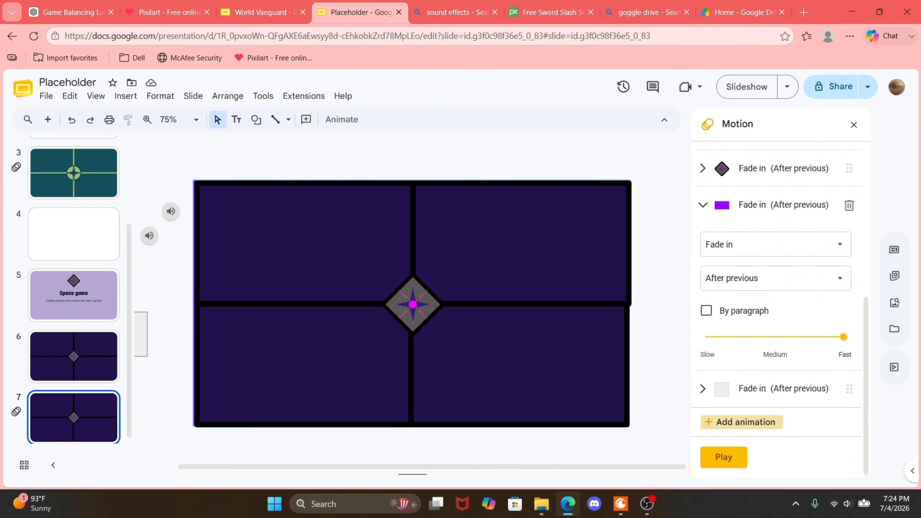
pyautogui.click(742, 423)
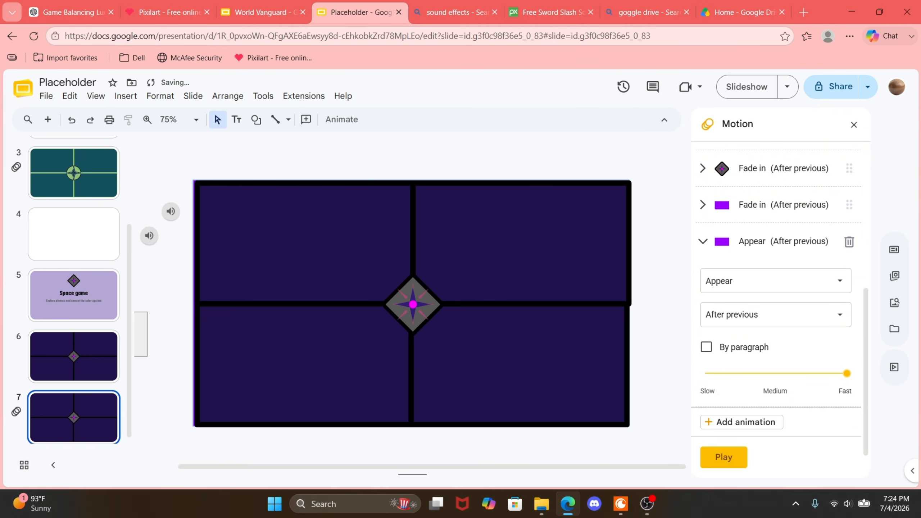
pyautogui.moveTo(784, 241); pyautogui.dragTo(787, 450)
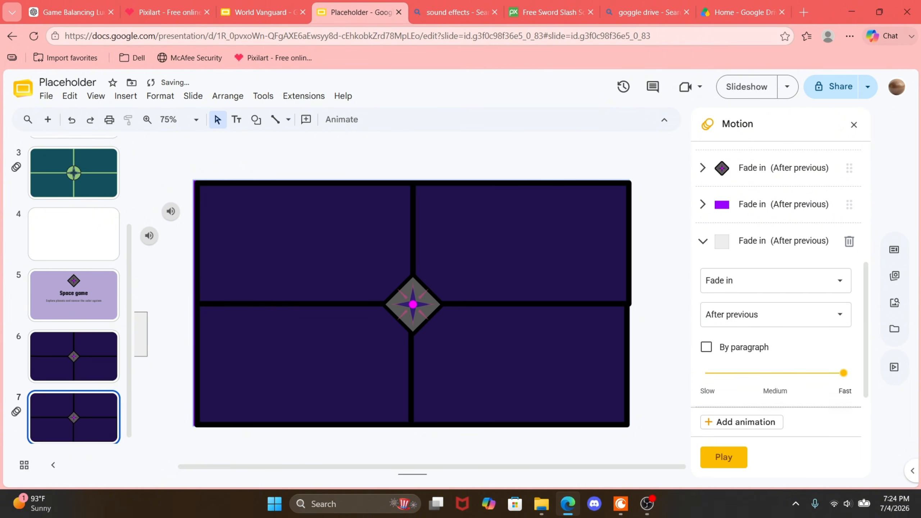
pyautogui.click(797, 280)
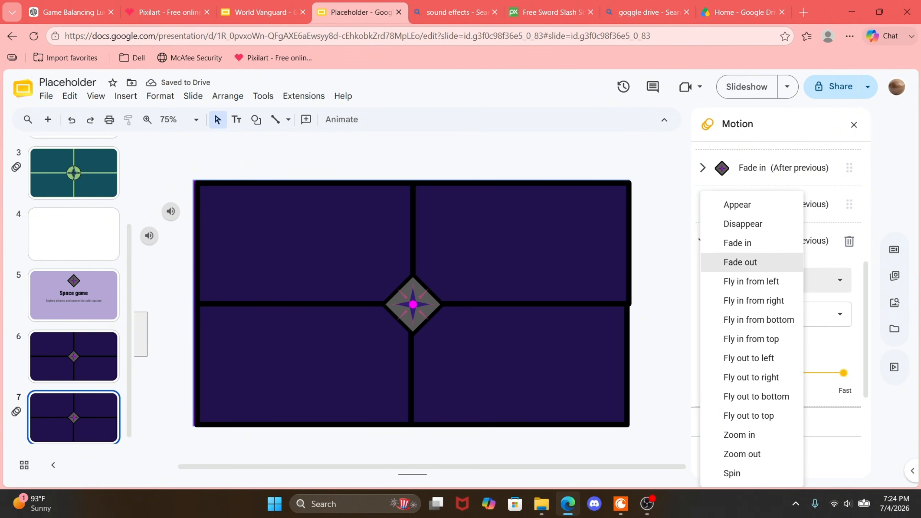
pyautogui.click(740, 262)
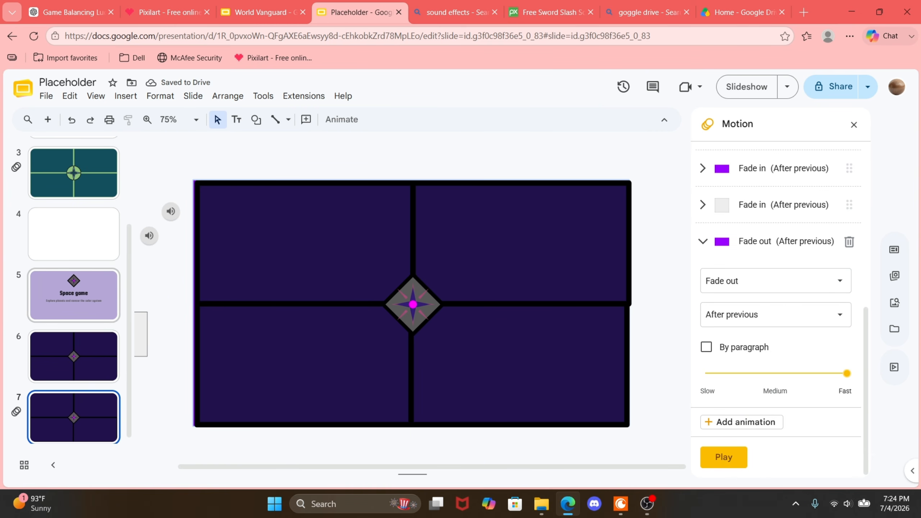
# - Present the slideshow from the Space game title slide and advance past it to preview the transition animations
pyautogui.click(73, 295)
pyautogui.click(746, 86)
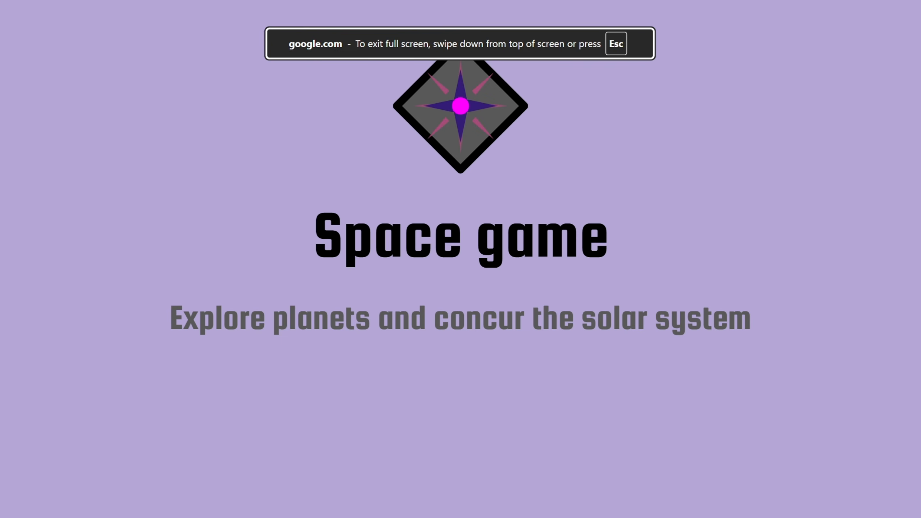
pyautogui.press('Right')
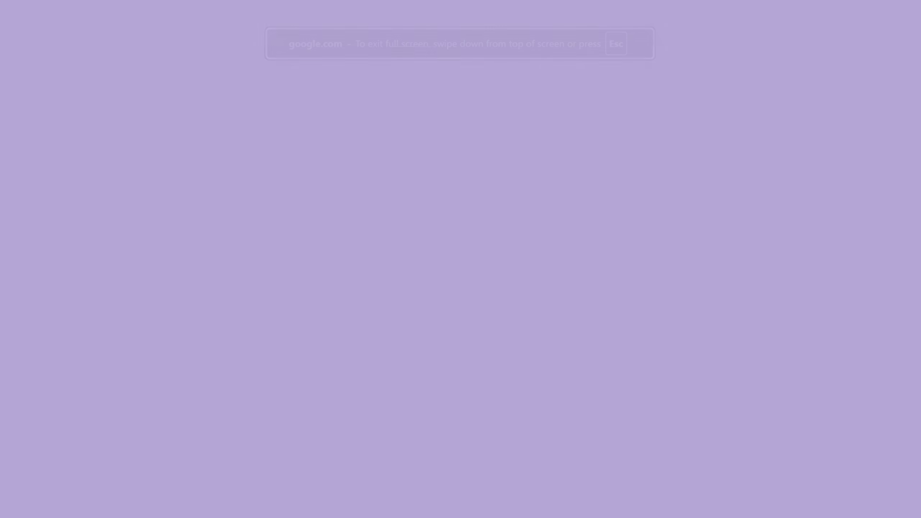